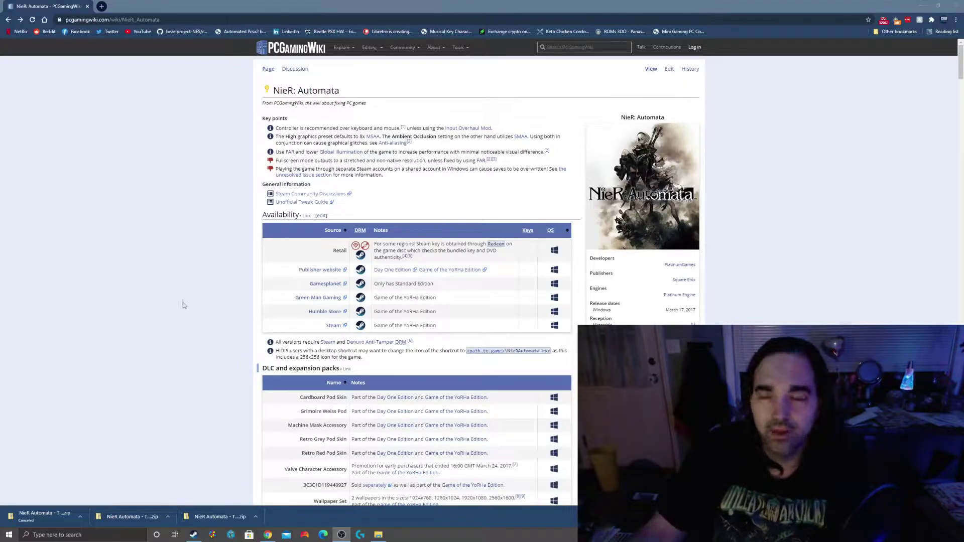
Scroll the NieR: Automata PCGamingWiki page past its availability, DLC and version sections
scroll(159, 282, down, 4)
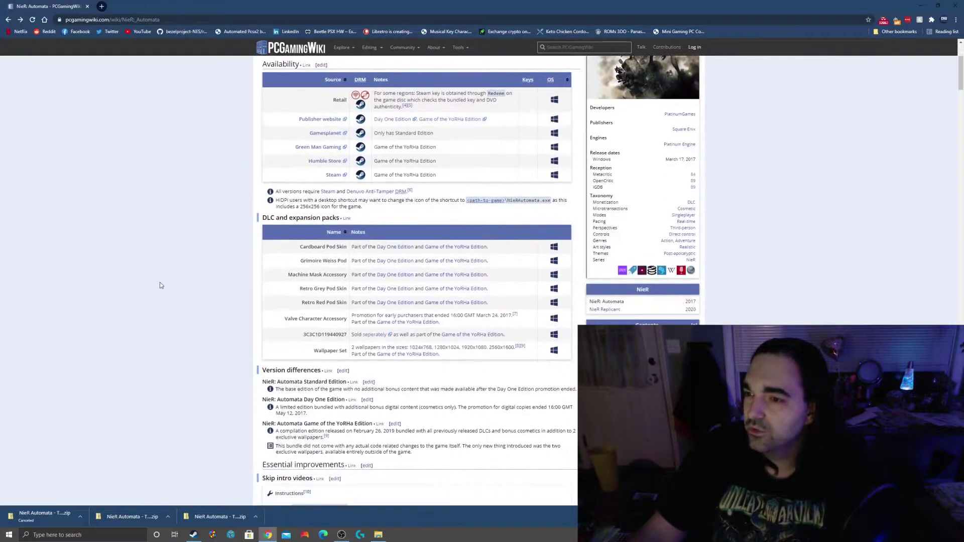
Scroll down to Essential improvements and bring up link options on the FAR entry
scroll(160, 282, down, 6)
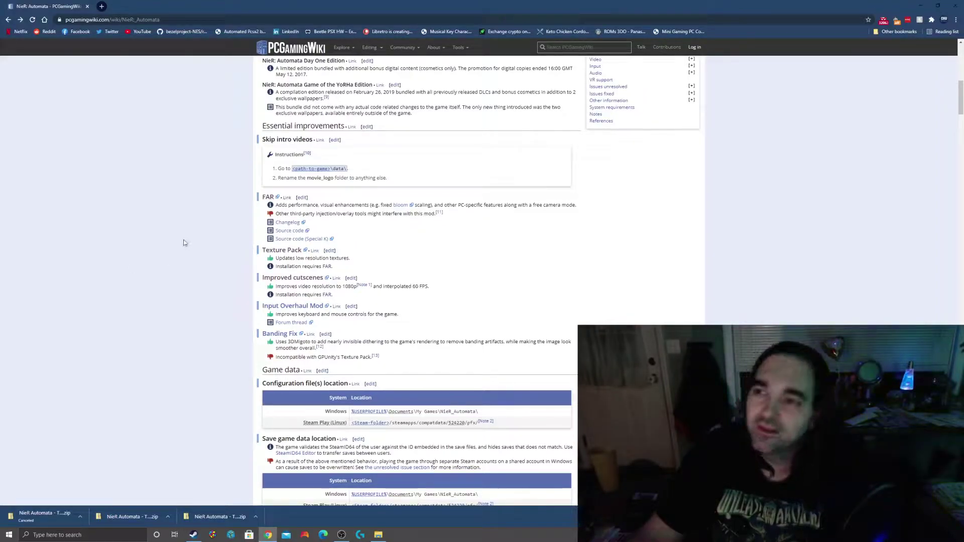
right_click(267, 199)
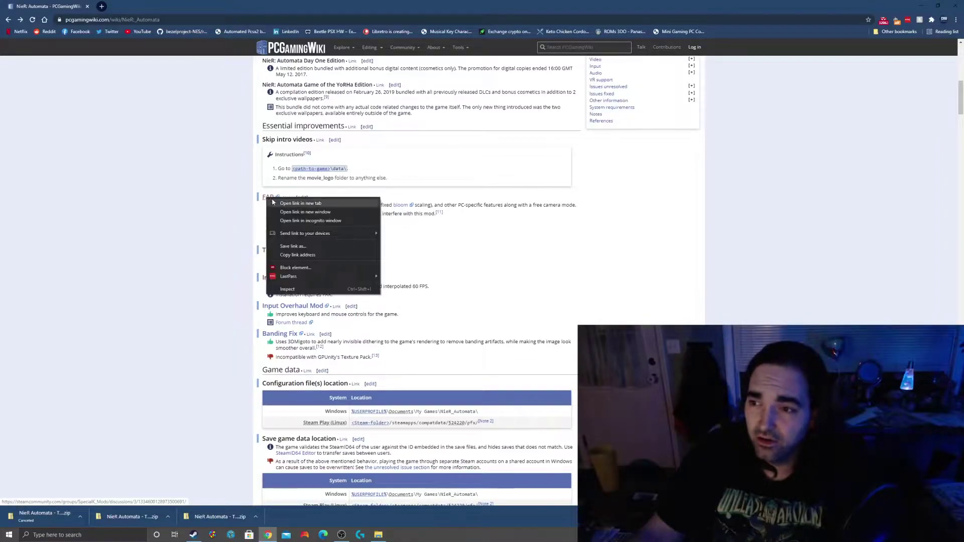
Open the FAR (Fix Automata Resolution) Steam discussion in a new tab and scroll to its installers
click(300, 203)
click(140, 7)
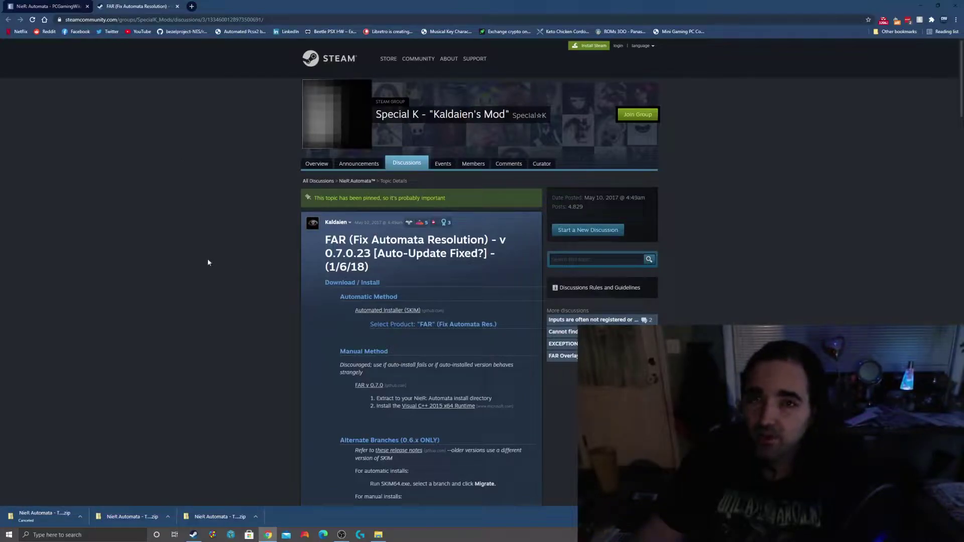
scroll(187, 255, down, 2)
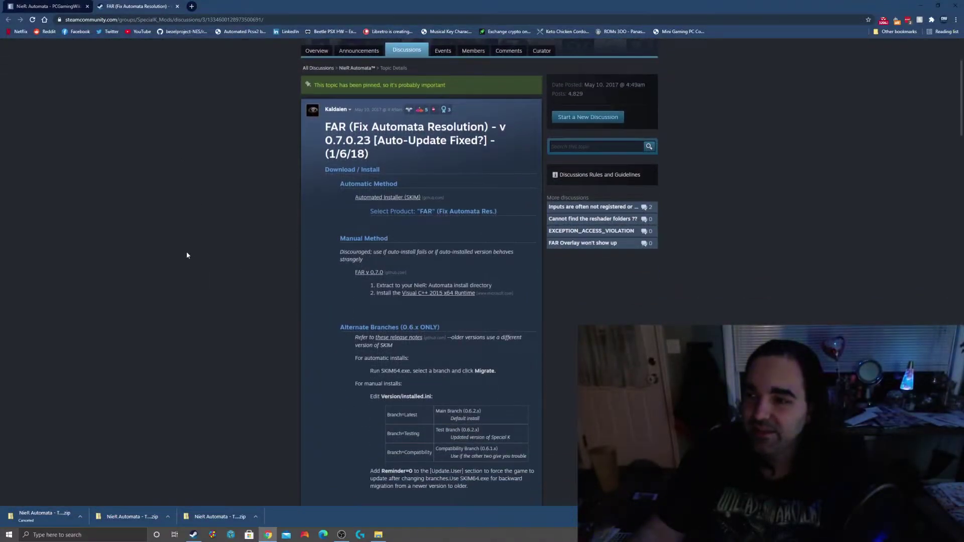
scroll(187, 255, down, 1)
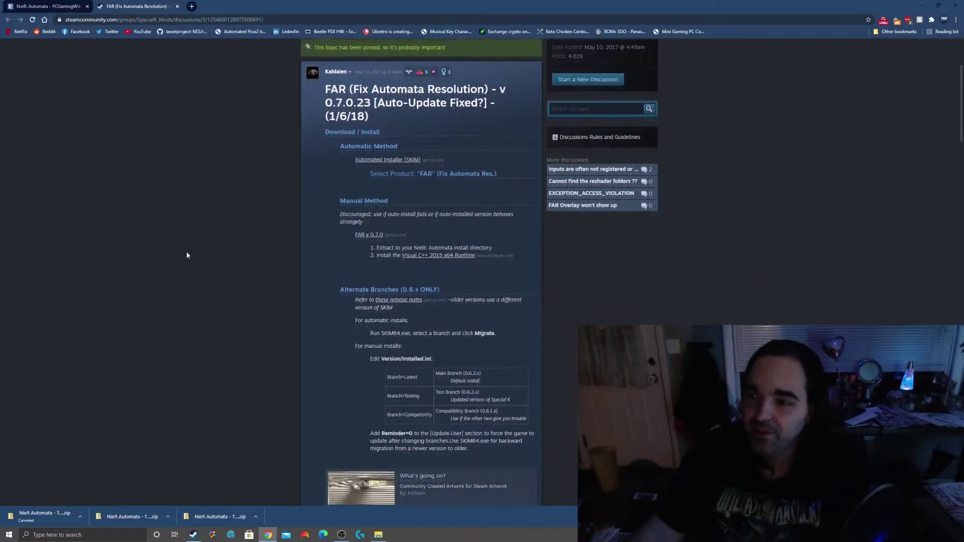
Download the Automated Installer (SKIM64.exe) via the external-site notice and run it
click(394, 161)
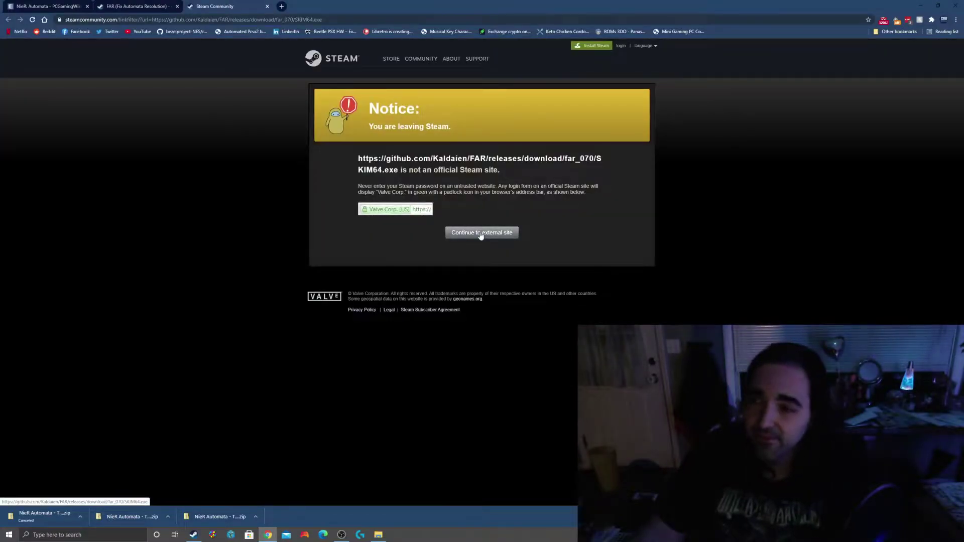
click(481, 234)
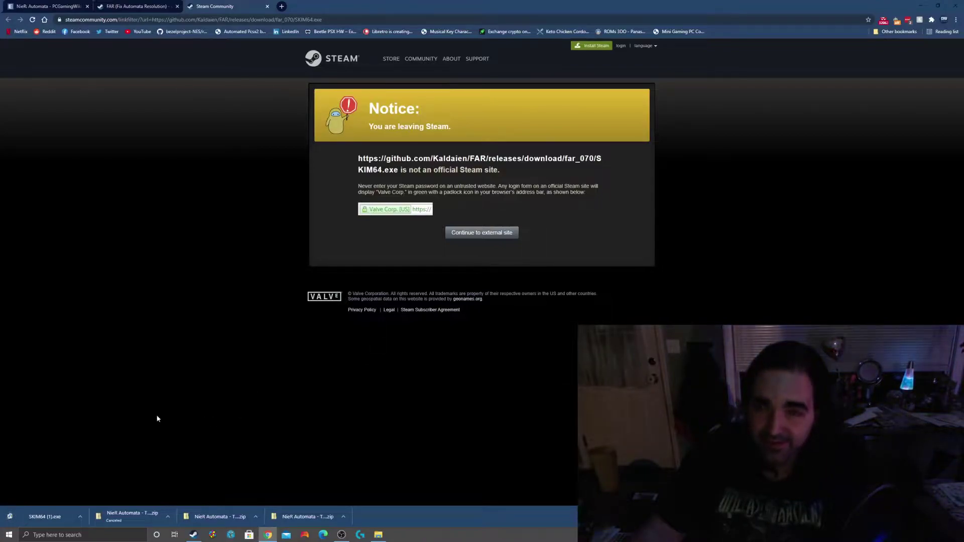
click(43, 518)
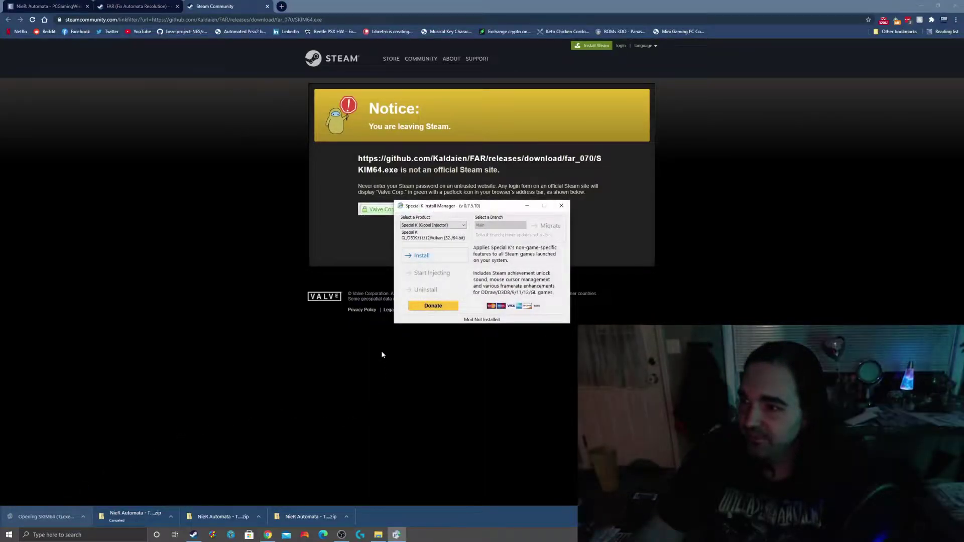
Install FAR (Fix Automata Res.) on the Main branch, then close the Special K Install Manager
click(444, 226)
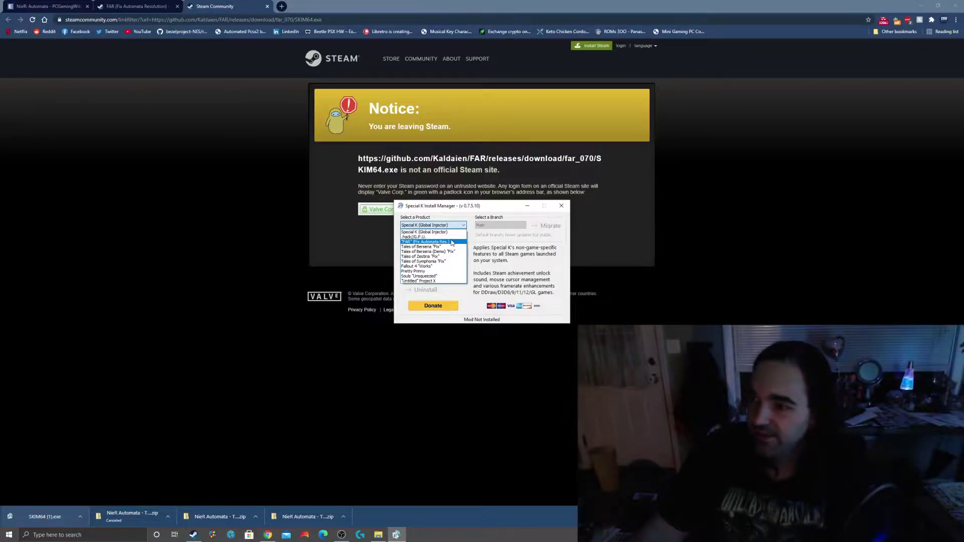
click(451, 242)
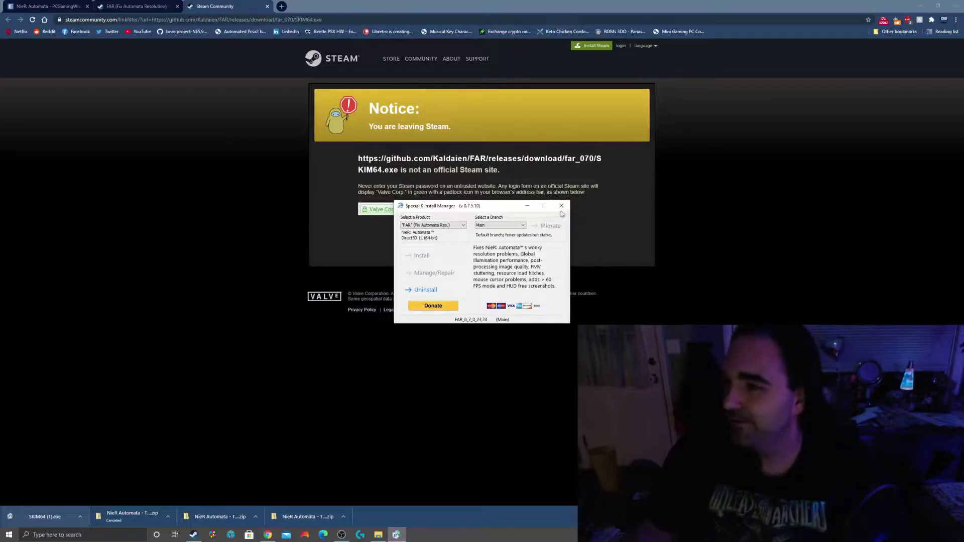
click(562, 206)
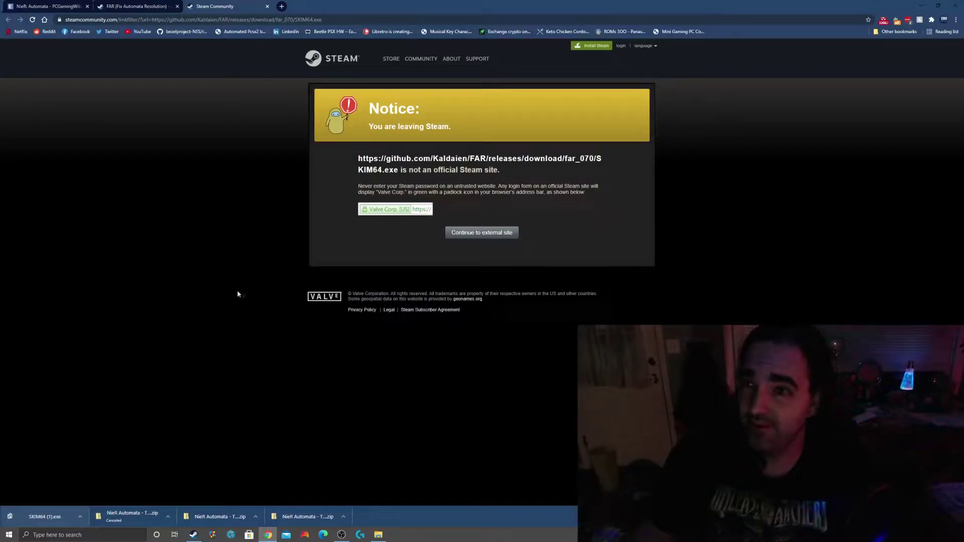
Close the leaving-Steam notice and FAR discussion tabs, returning to the wiki
click(268, 7)
click(177, 7)
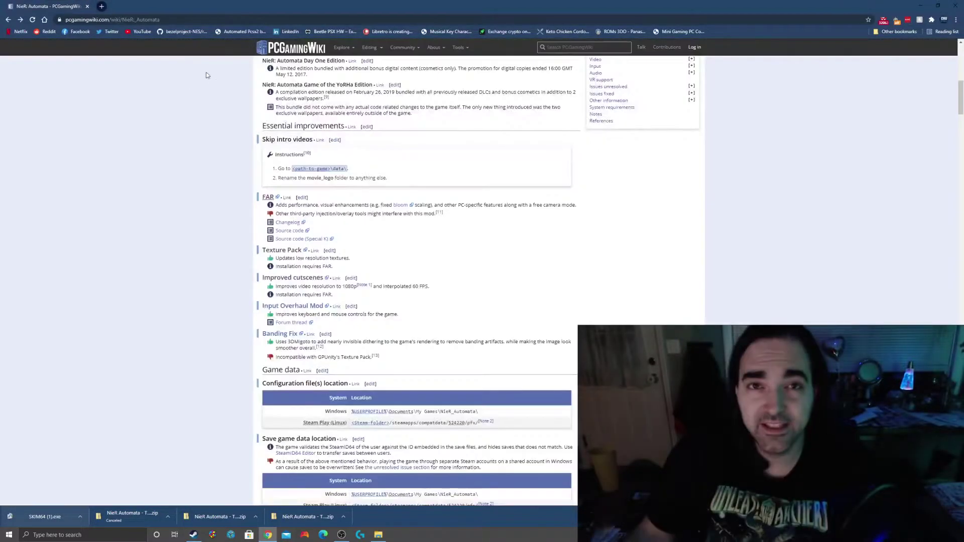
scroll(497, 248, down, 2)
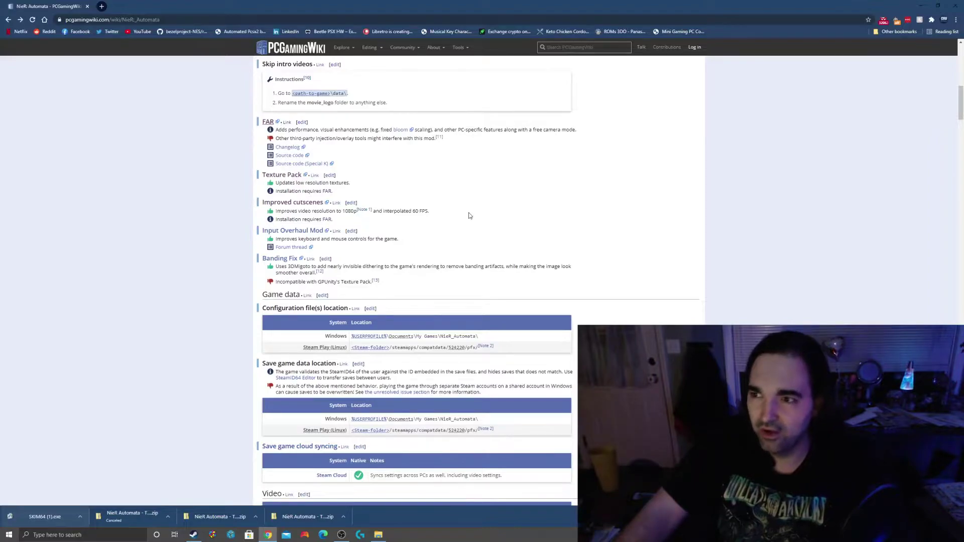
Open the Texture Pack's HD Texture Pack guide in a new tab and scroll to Installation
right_click(289, 181)
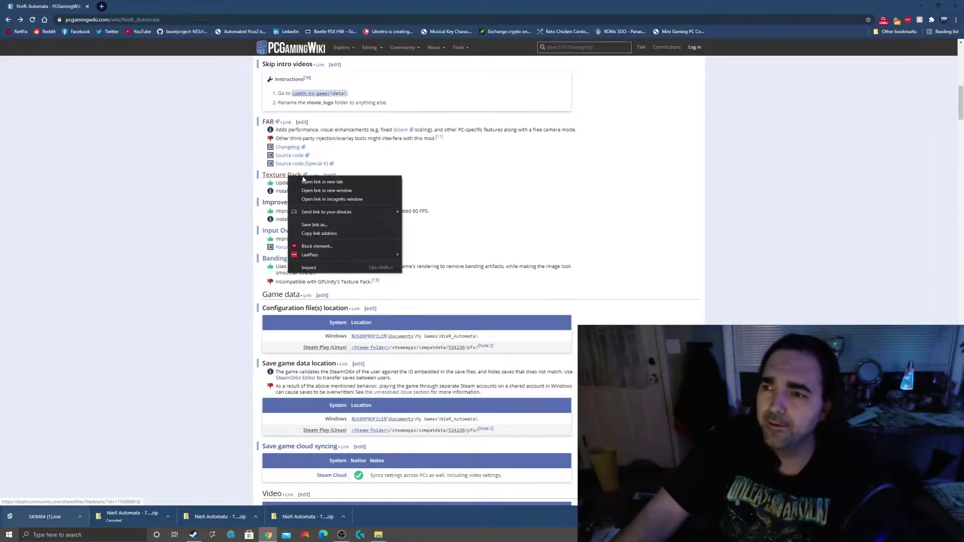
key(Escape)
click(291, 177)
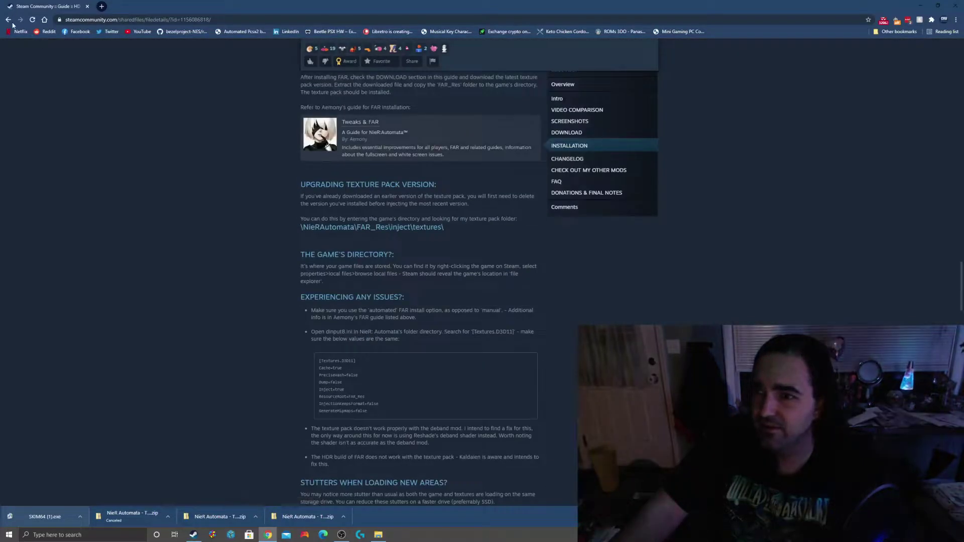
key(alt+Left)
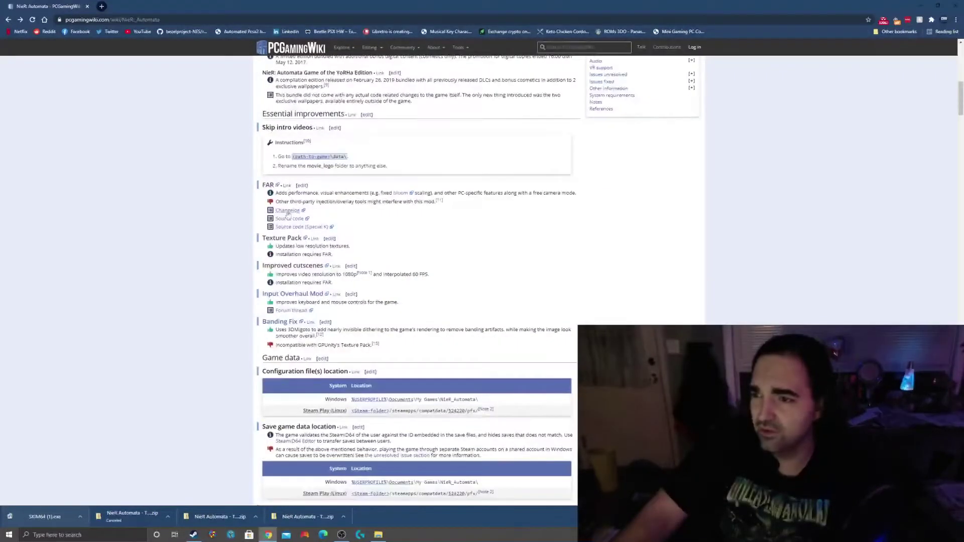
right_click(303, 245)
click(303, 246)
key(ctrl+Tab)
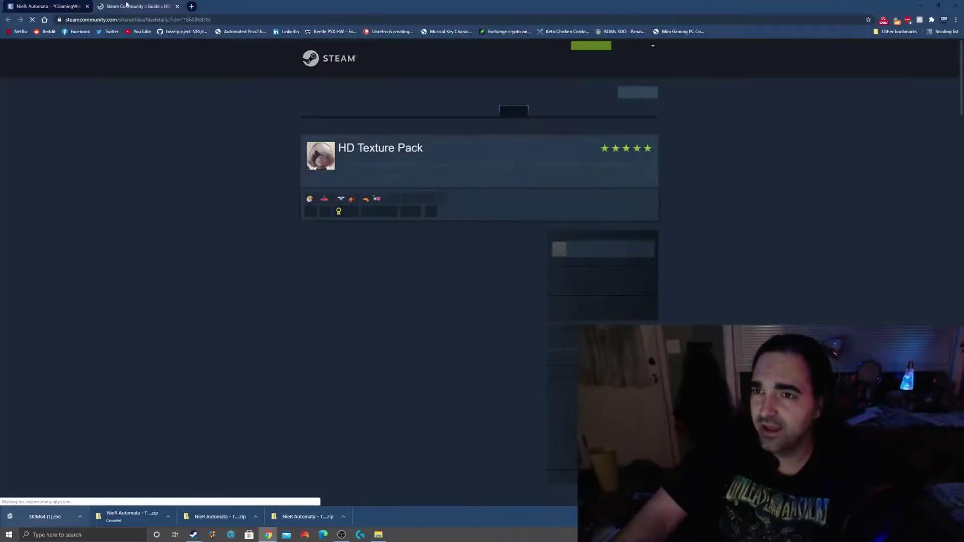
scroll(294, 261, down, 10)
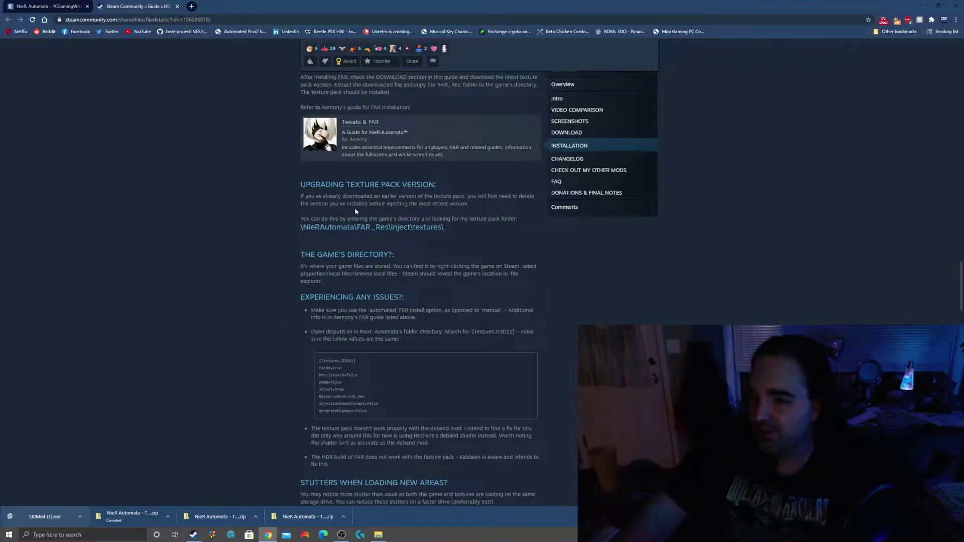
click(194, 535)
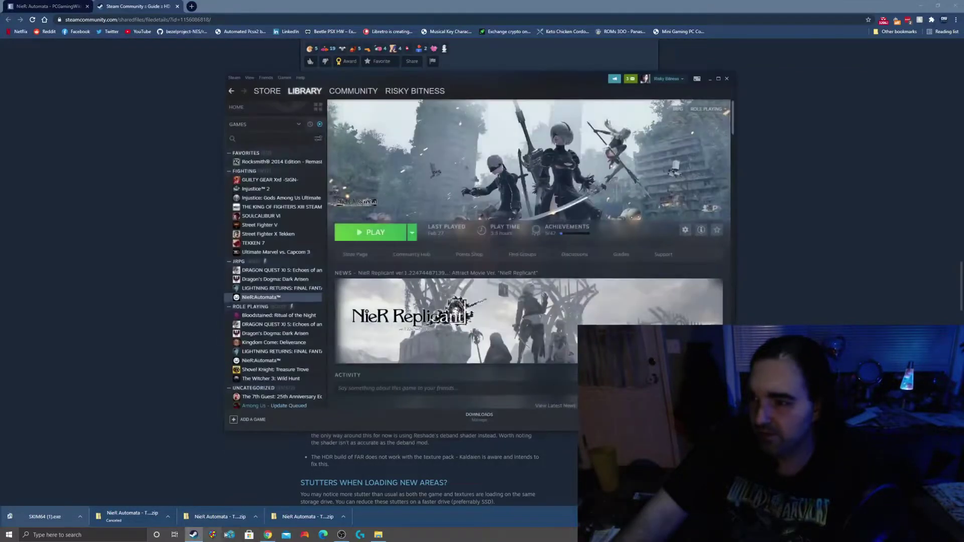
Open NieR:Automata's local files through the Steam library Manage menu
right_click(259, 299)
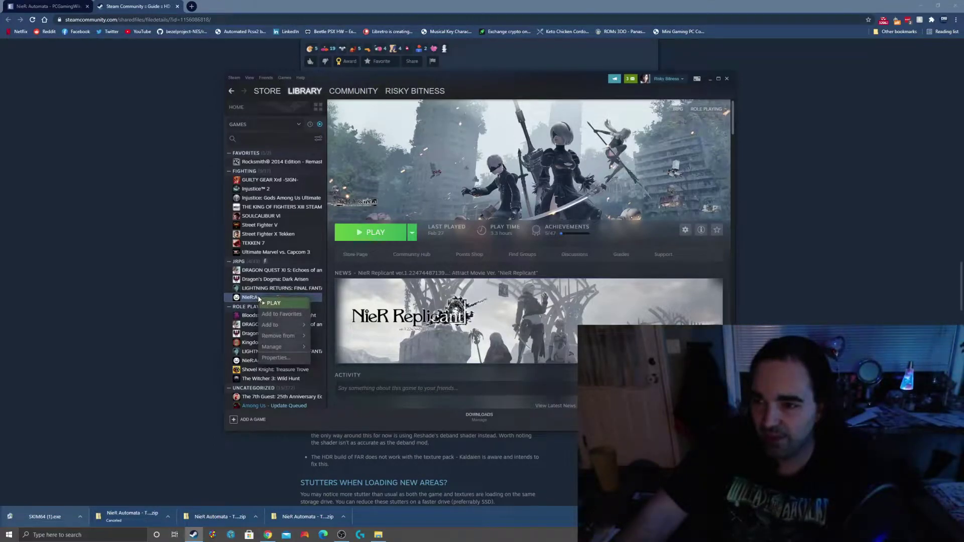
mouse_move(275, 350)
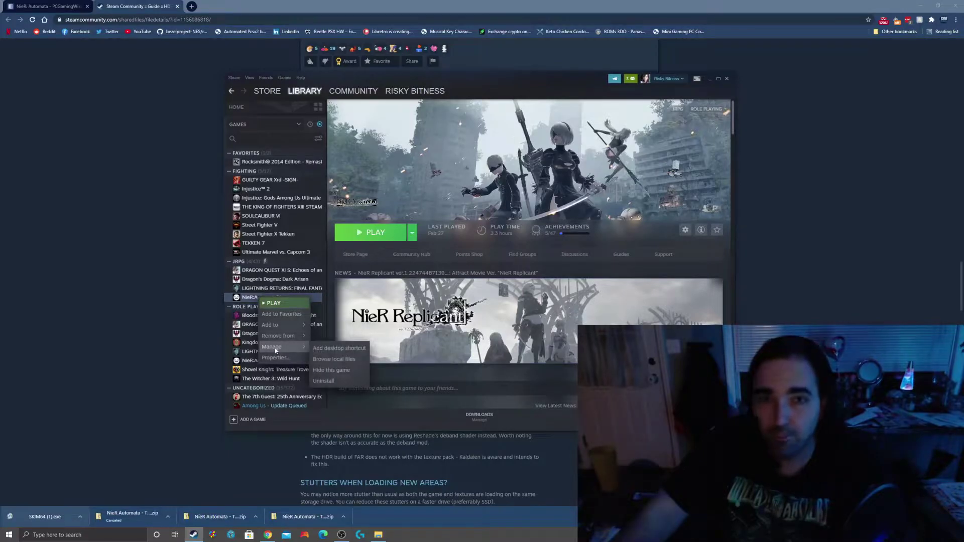
click(339, 359)
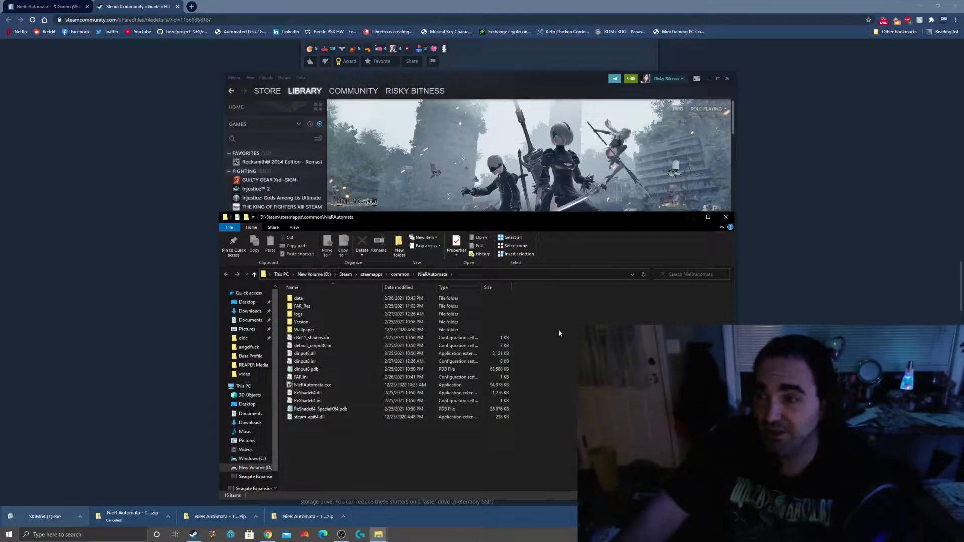
Open the game's FAR_Res folder to confirm it holds only inject, then return to PCGamingWiki
click(295, 309)
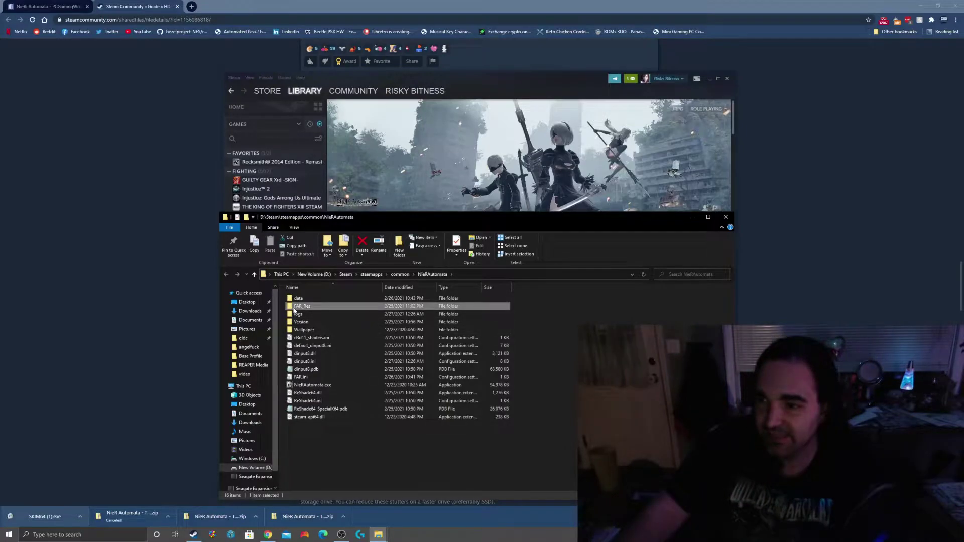
double_click(395, 306)
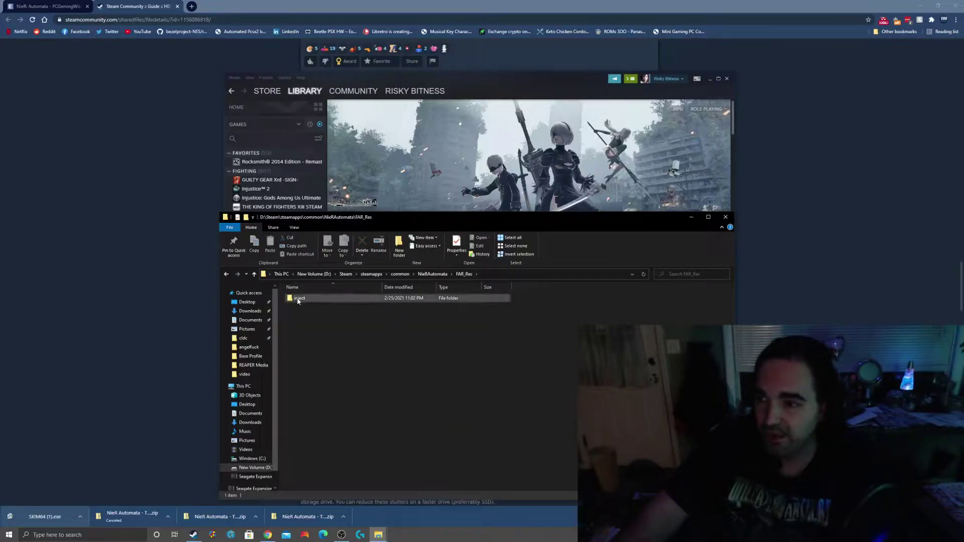
click(433, 274)
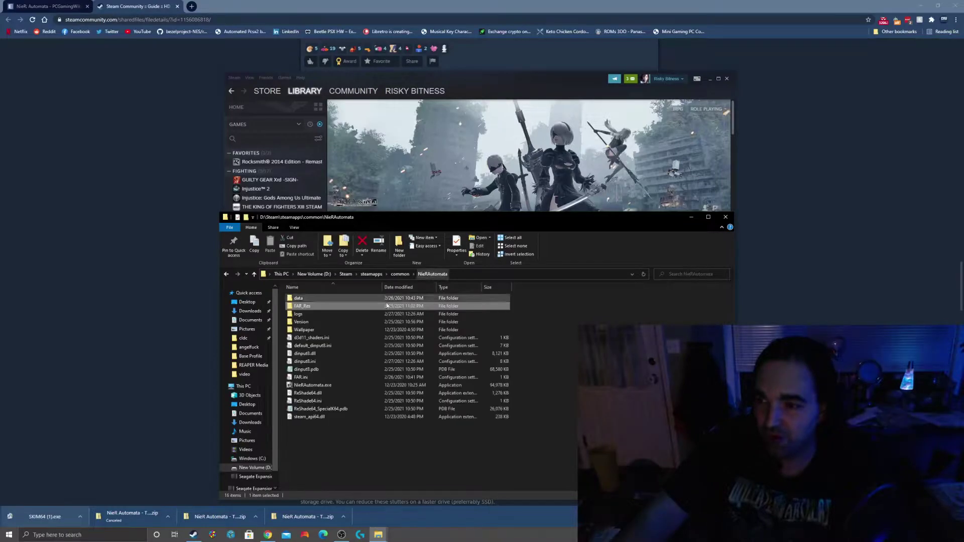
double_click(304, 307)
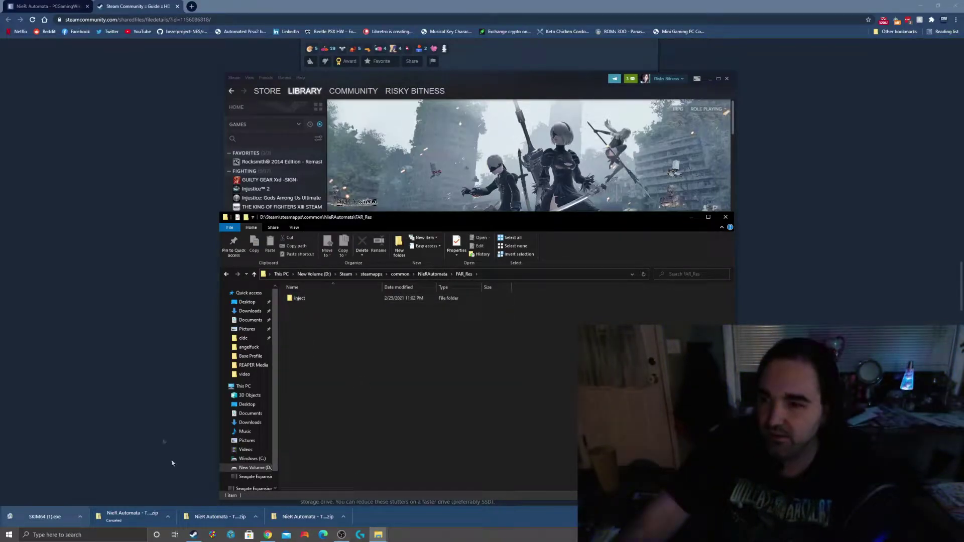
click(75, 7)
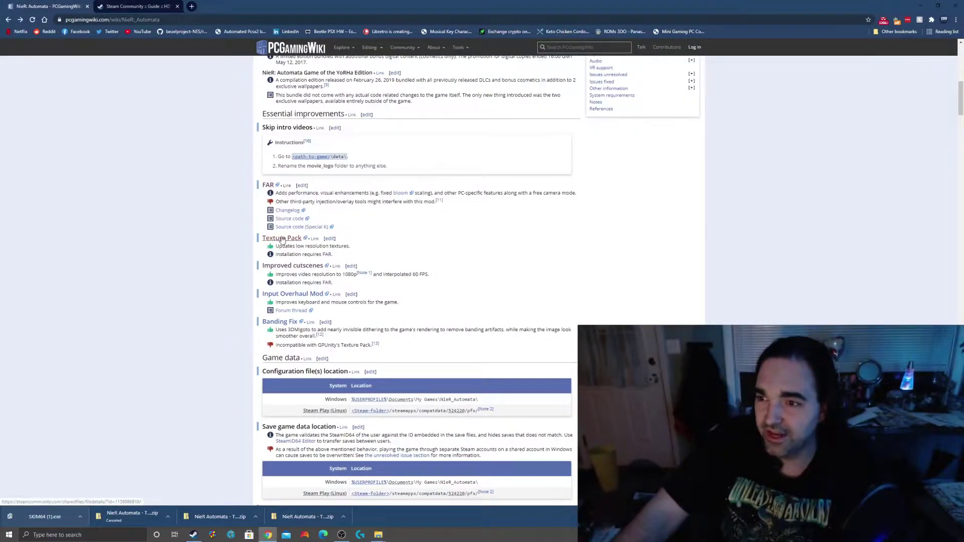
Jump to the HD Texture Pack guide's DOWNLOAD section and follow the Texture Pack V0.75 Nexus link
right_click(282, 240)
key(ctrl+Tab)
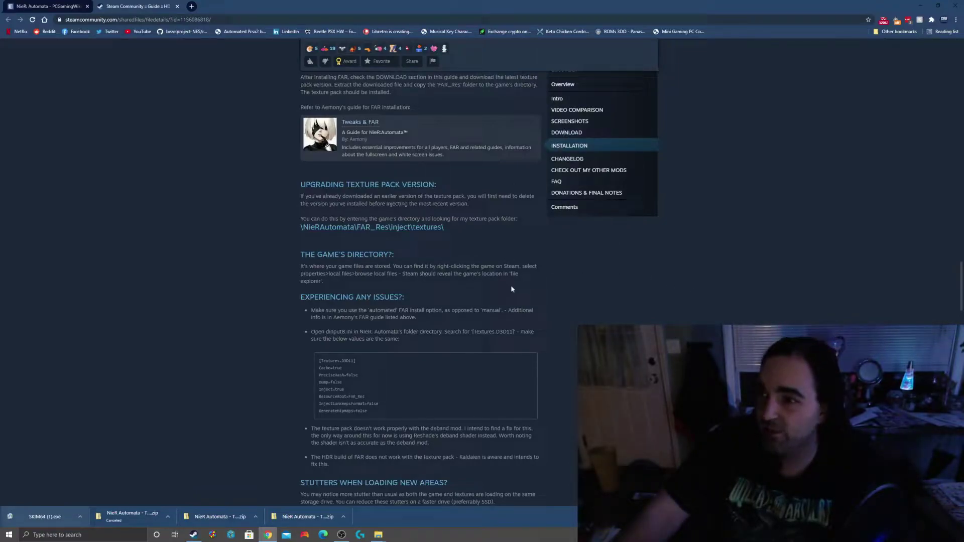
click(570, 134)
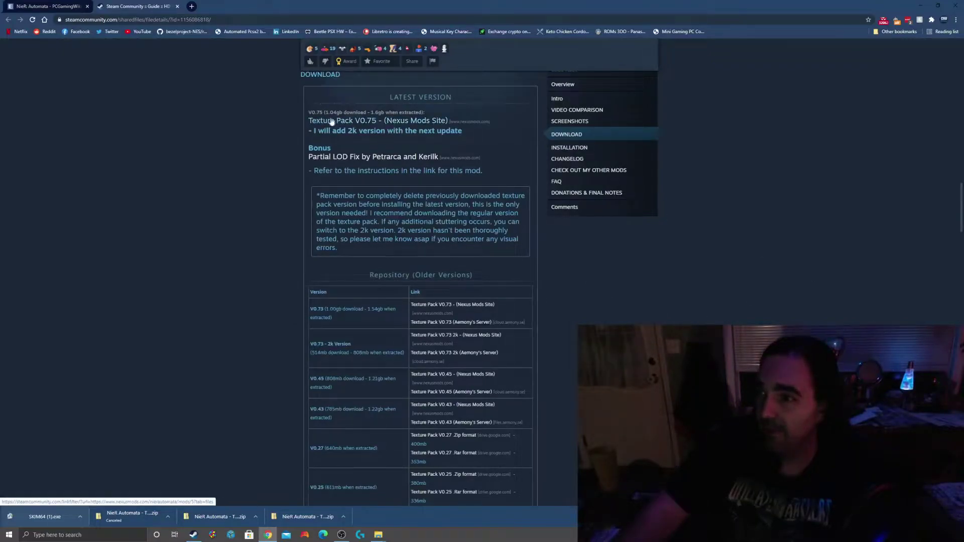
click(390, 123)
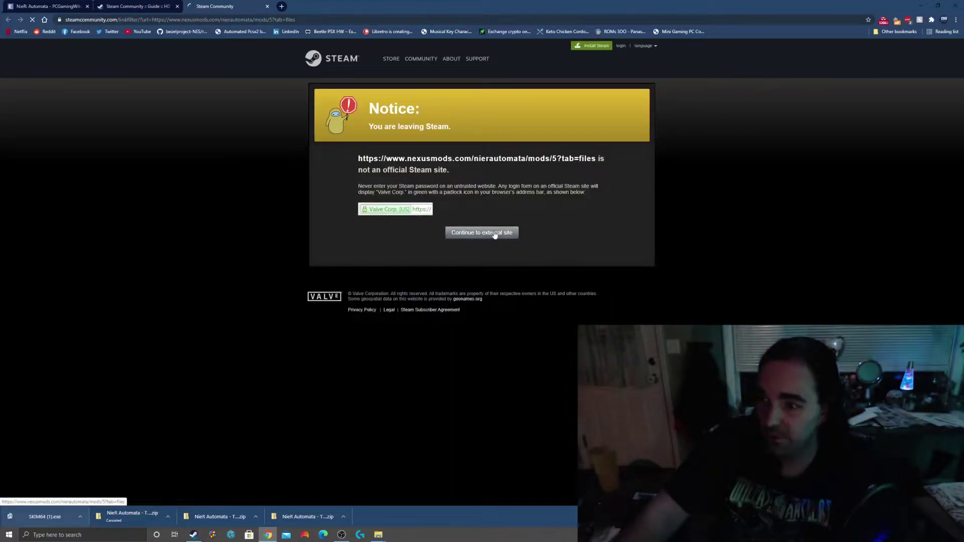
Continue to Nexus Mods and manually download the main Texture Pack V075 file
click(481, 233)
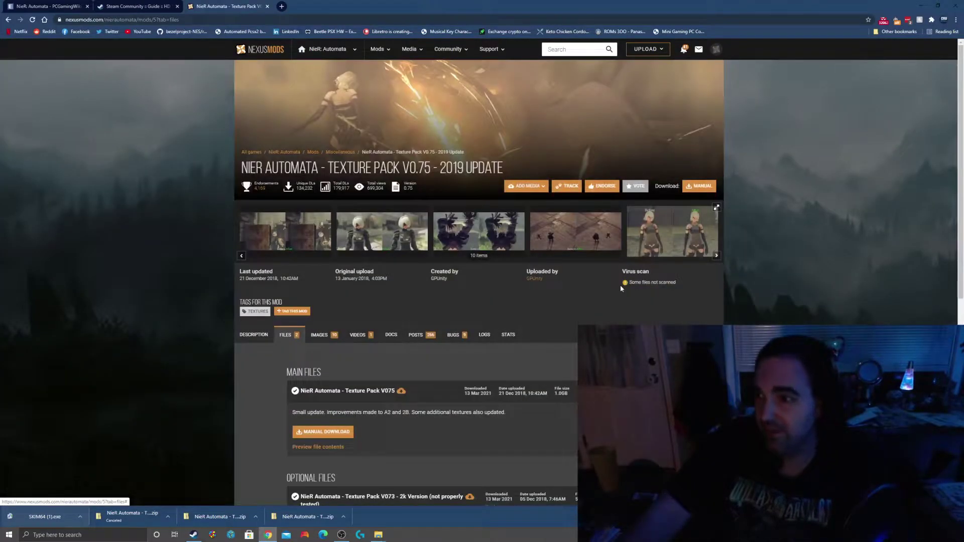
scroll(409, 325, down, 1)
scroll(409, 325, down, 1)
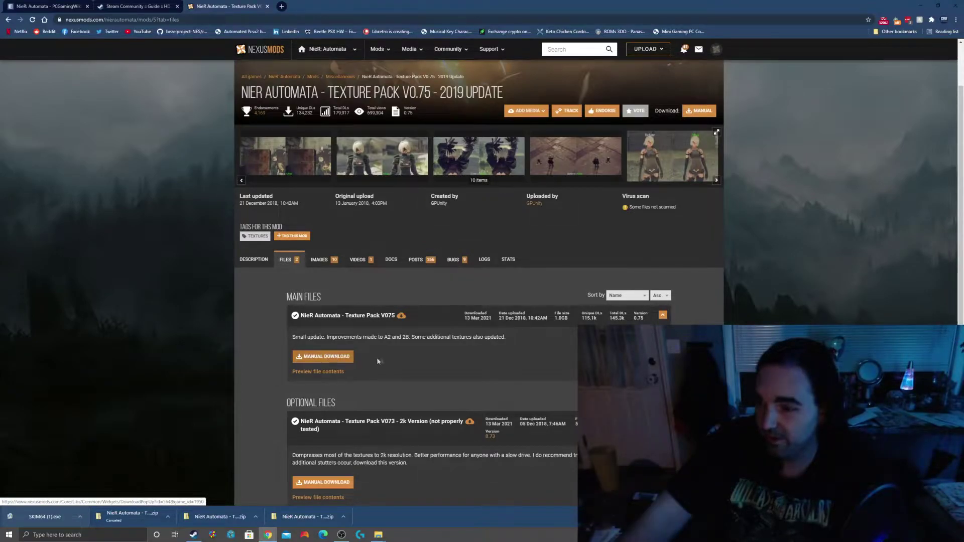
scroll(377, 357, down, 1)
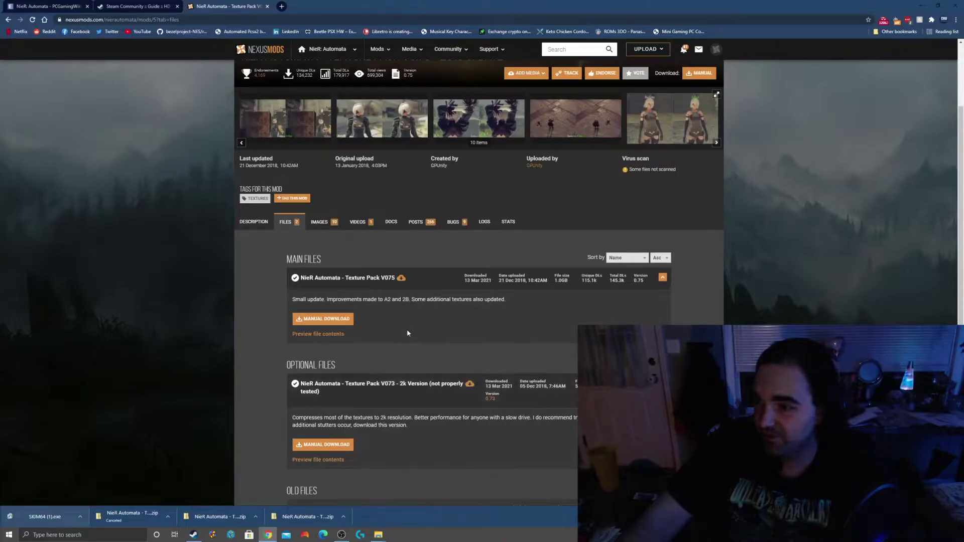
scroll(407, 329, down, 1)
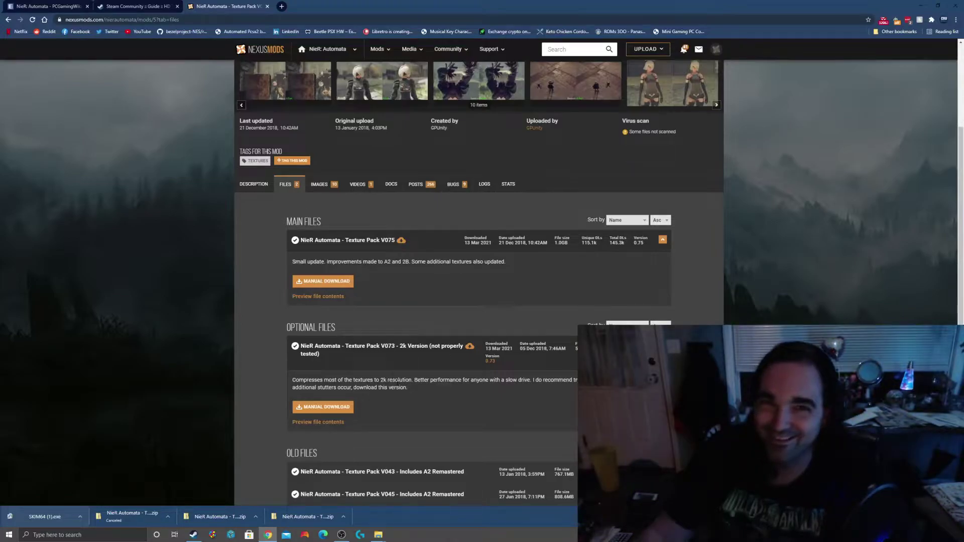
click(327, 281)
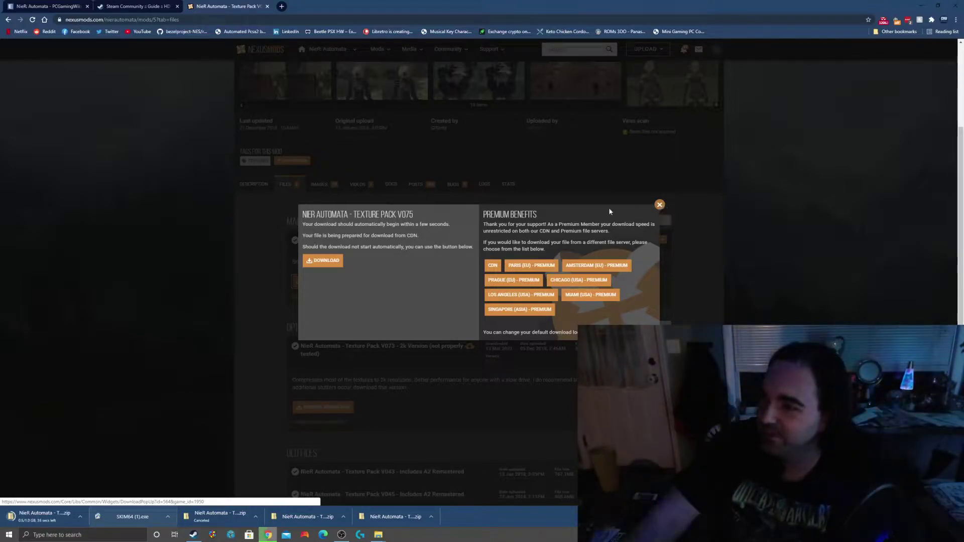
click(660, 206)
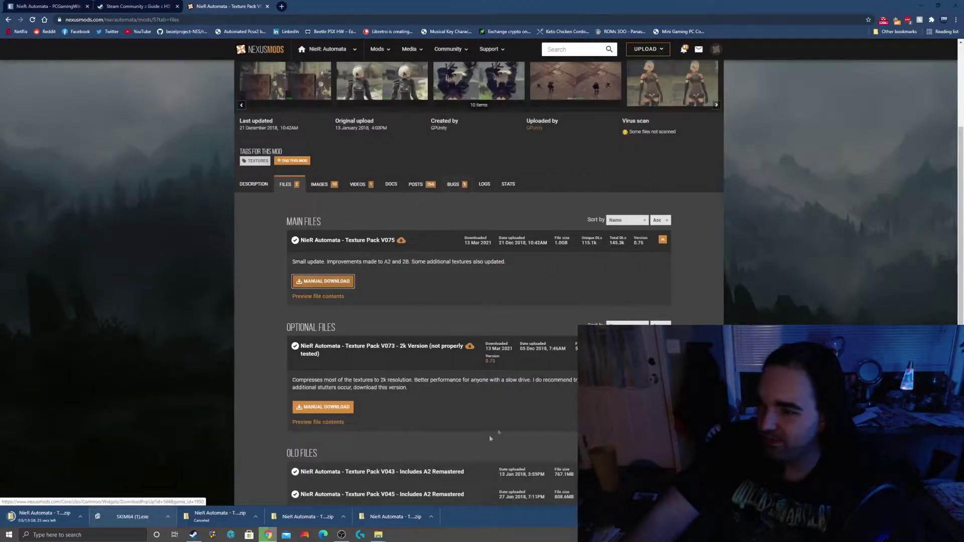
Bring up the texture pack Explorer window, reposition it, and go up to downloads on D:
mouse_move(378, 534)
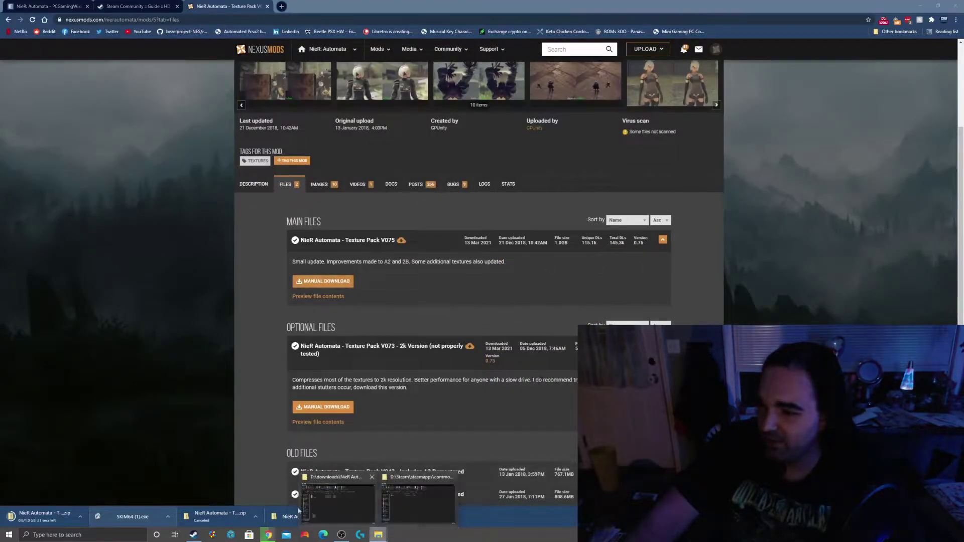
click(336, 502)
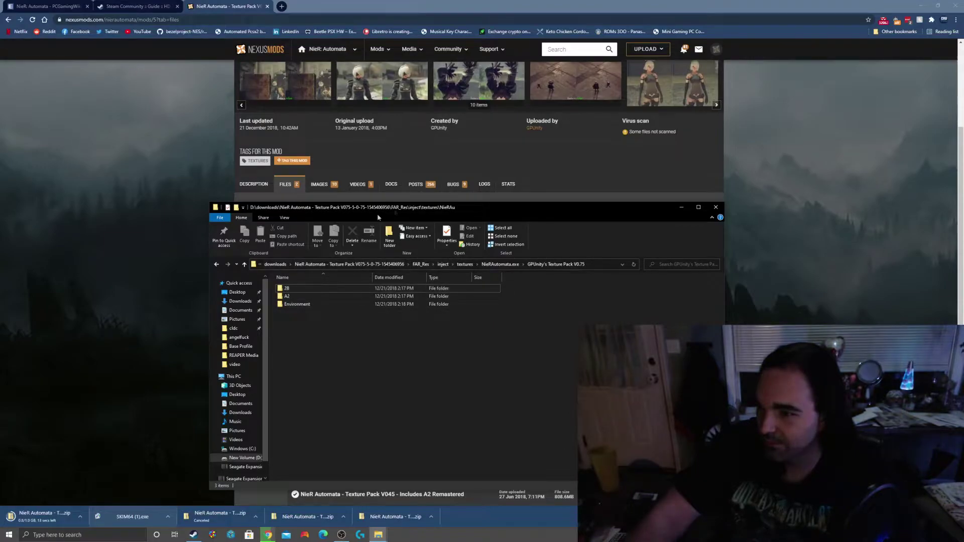
drag(421, 207, 276, 183)
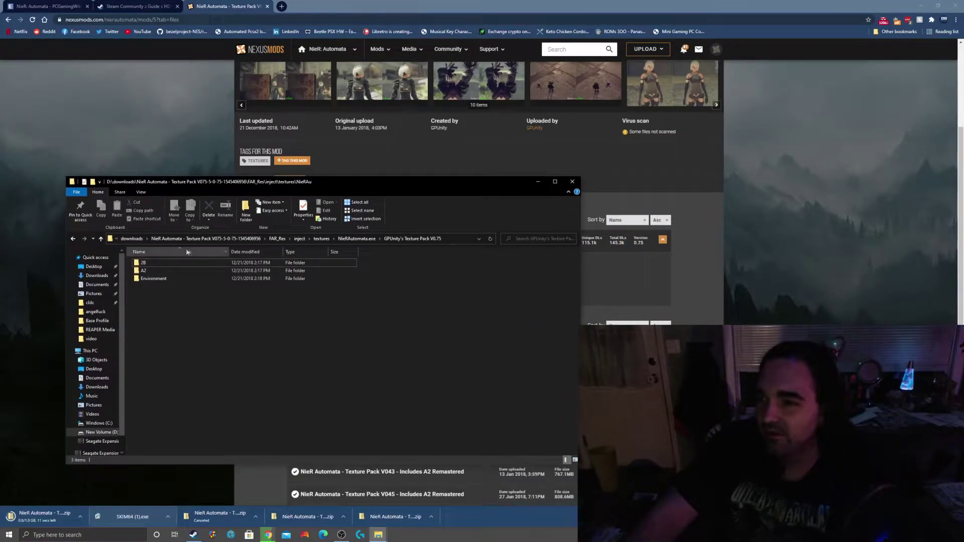
click(132, 239)
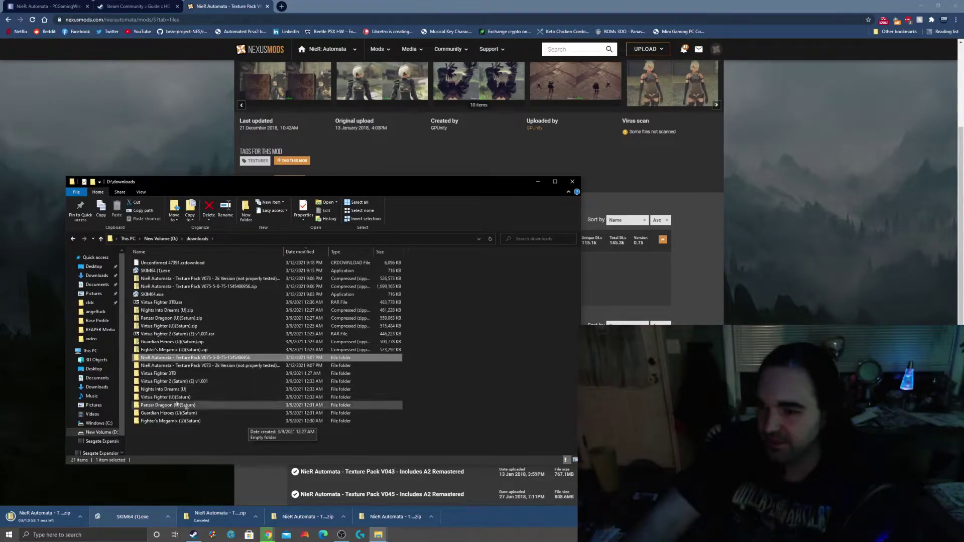
Inspect the V075 zip's actions, then select the extracted V075 texture pack folder
click(181, 287)
right_click(191, 288)
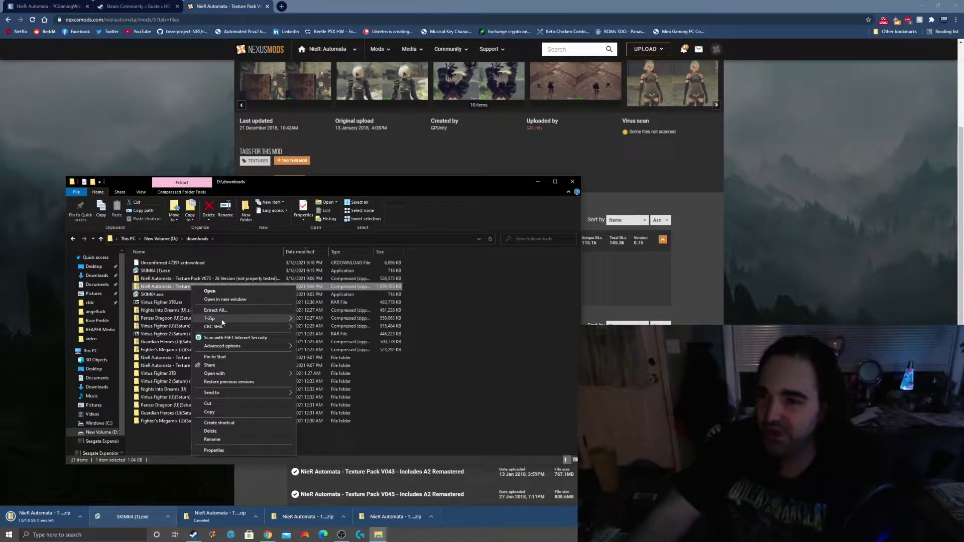
mouse_move(223, 323)
click(507, 281)
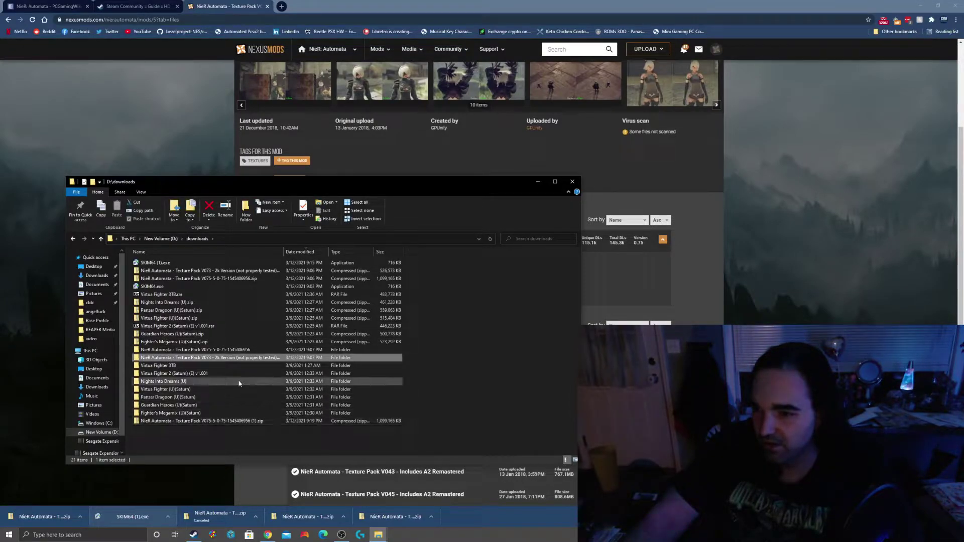
click(239, 357)
click(203, 351)
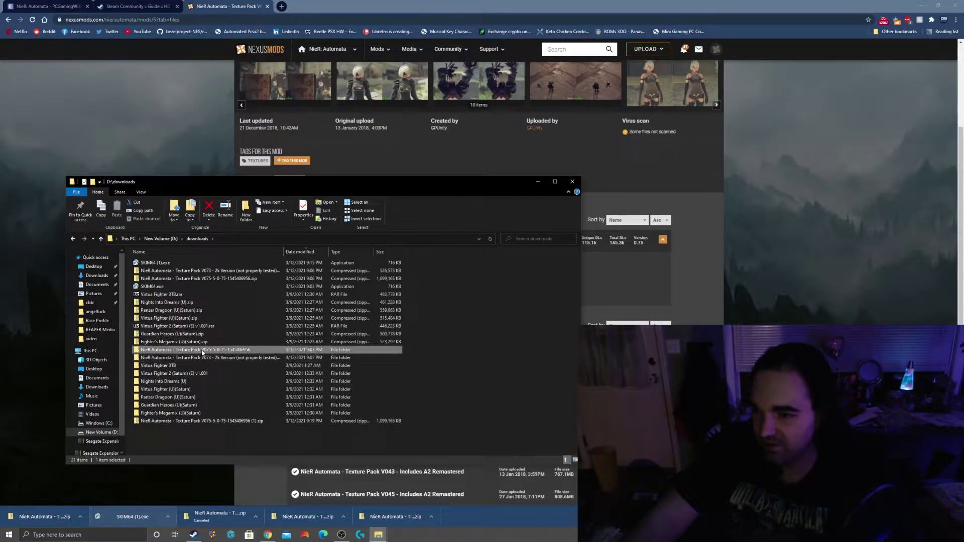
Open the extracted V075 texture pack folder and cut its FAR_Res folder
double_click(203, 351)
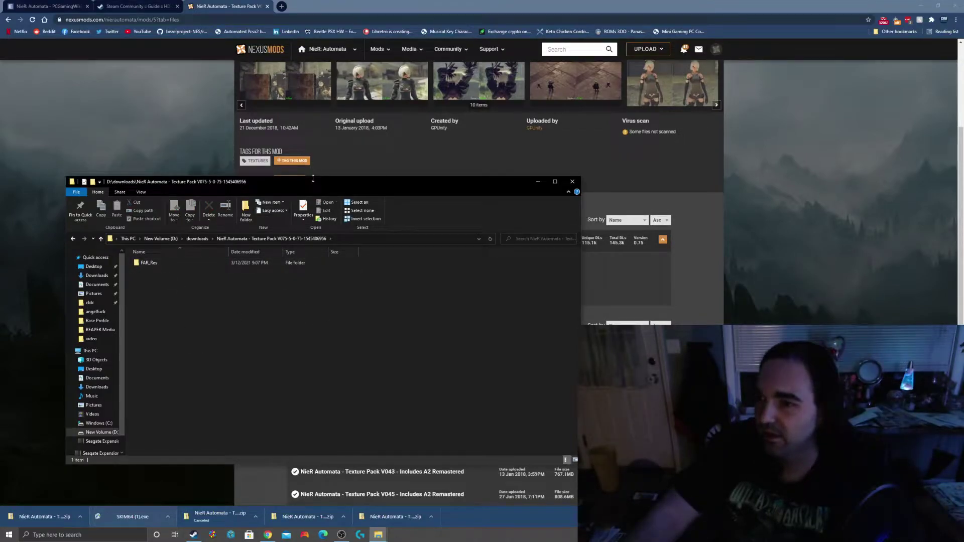
drag(313, 180, 428, 143)
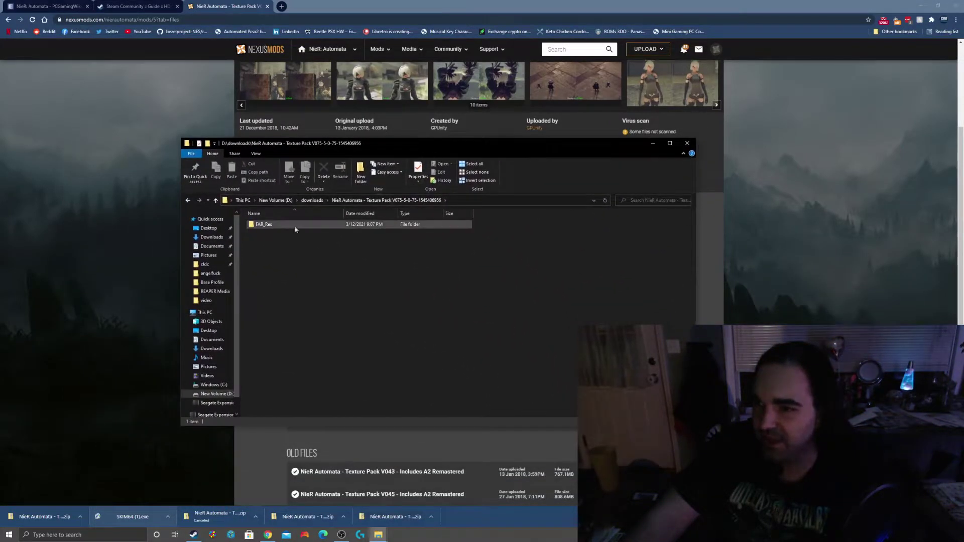
right_click(274, 227)
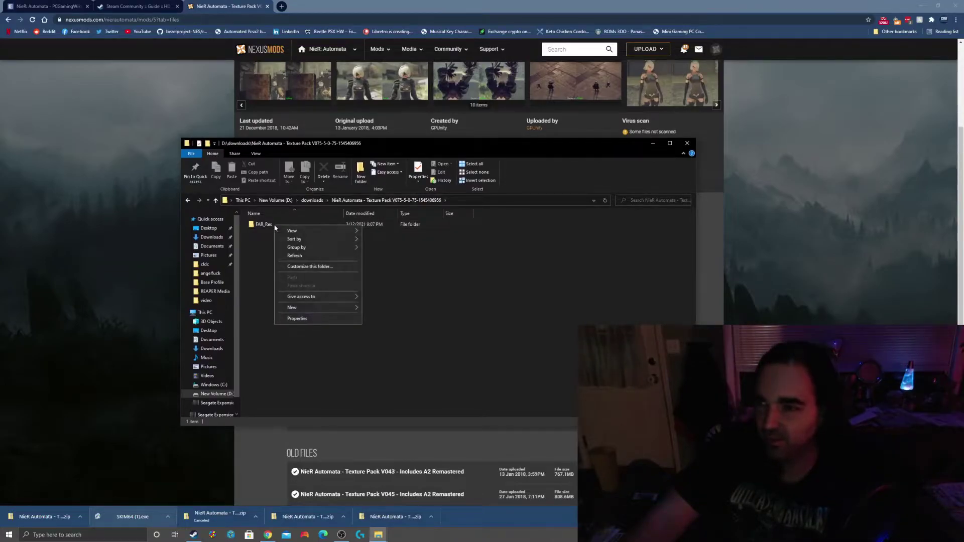
right_click(262, 226)
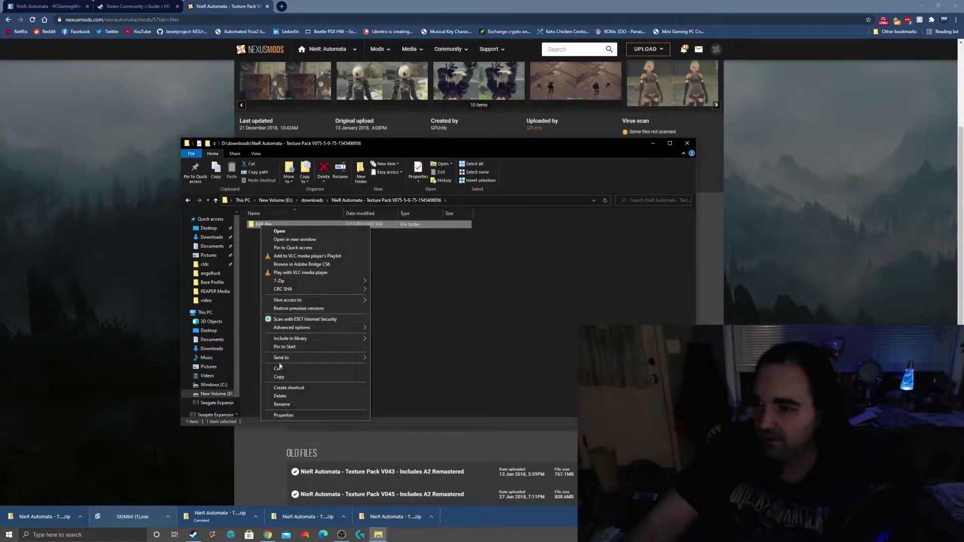
click(280, 369)
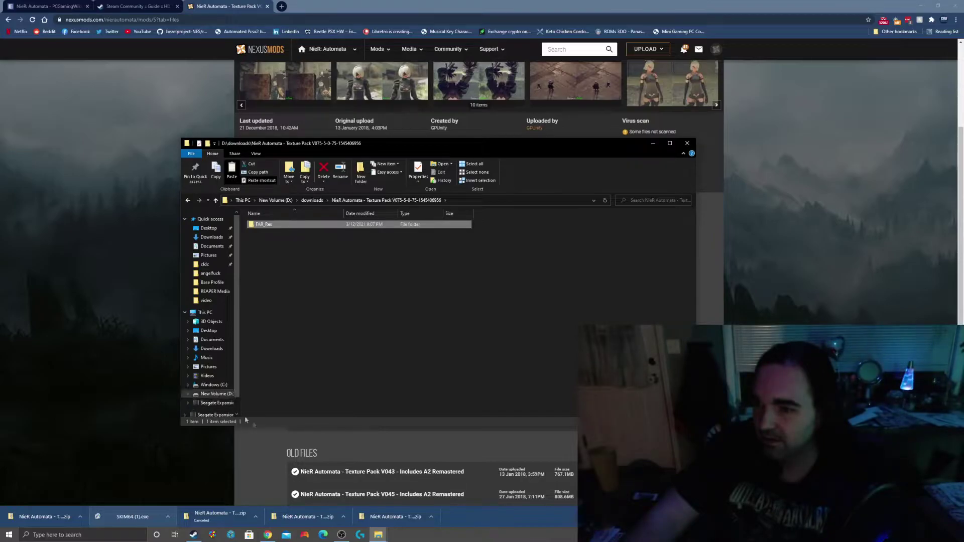
Go to the NierAutomata game folder and delete its old FAR_Res folder
mouse_move(386, 536)
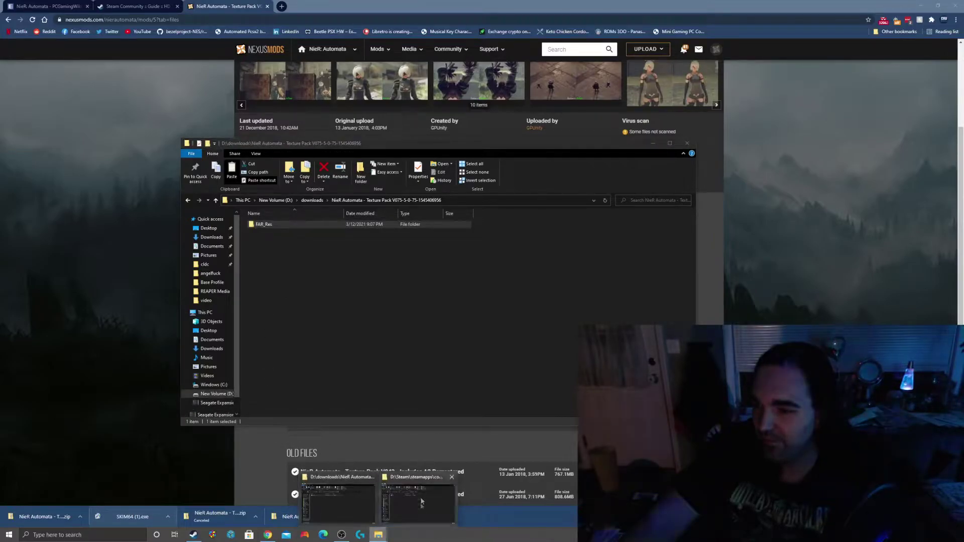
click(413, 497)
click(432, 274)
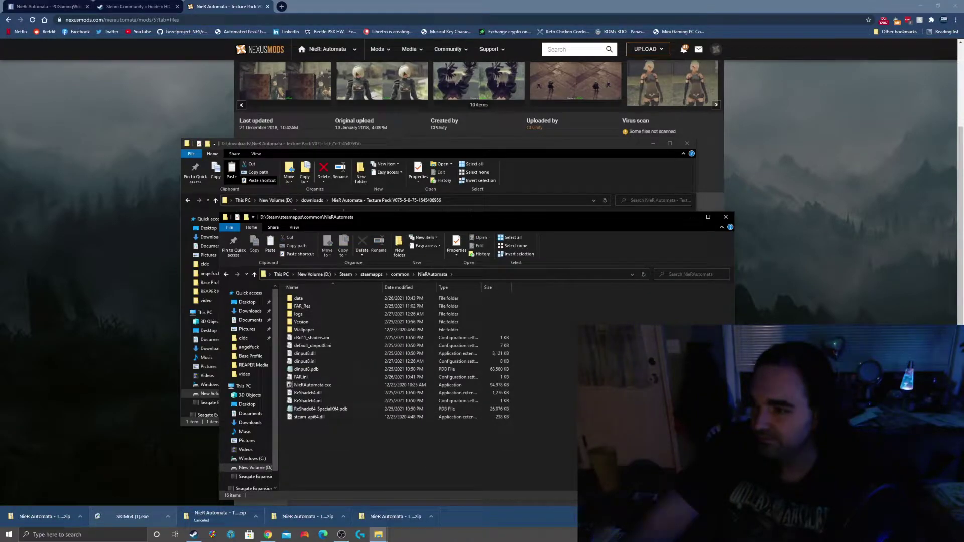
key(ctrl+v)
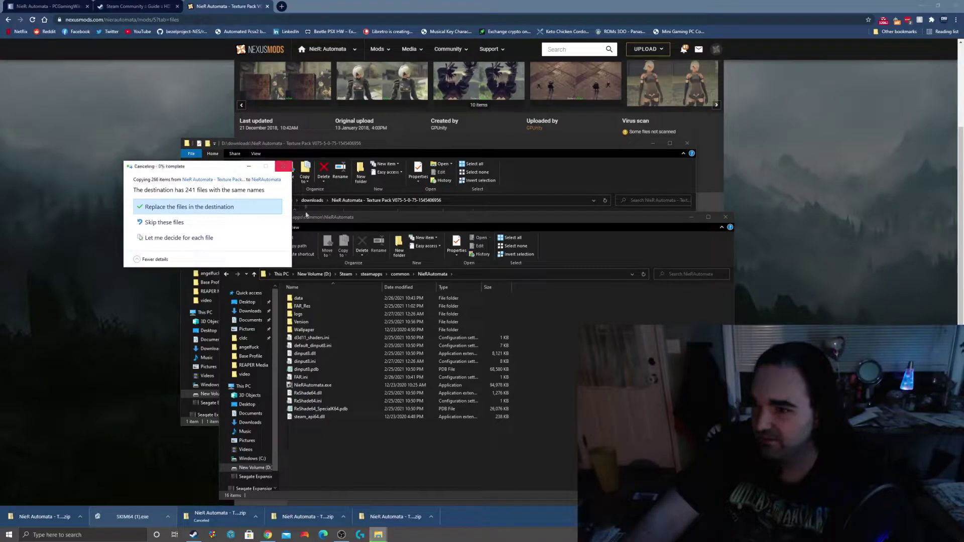
click(332, 306)
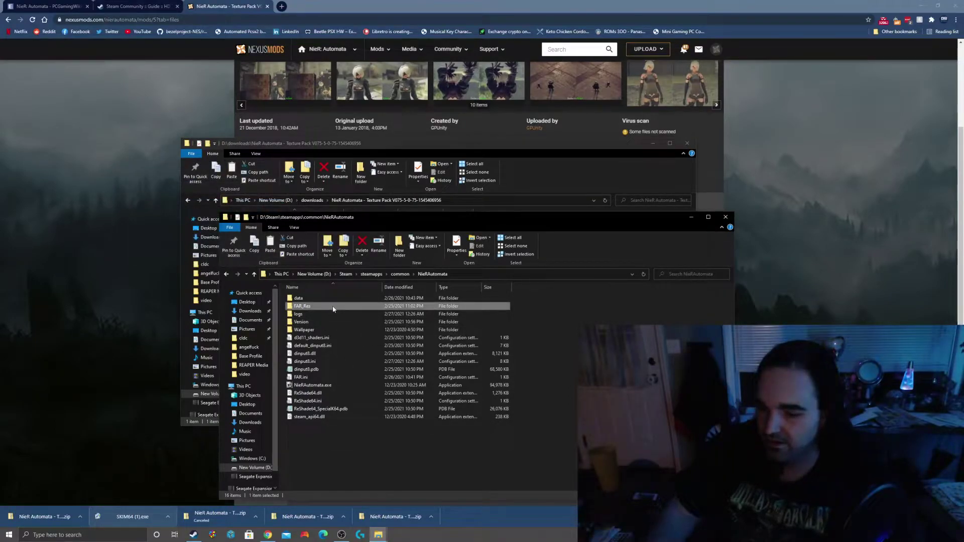
key(Delete)
Cut the texture pack's FAR_Res again, paste it into NierAutomata, and open it
key(alt+Tab)
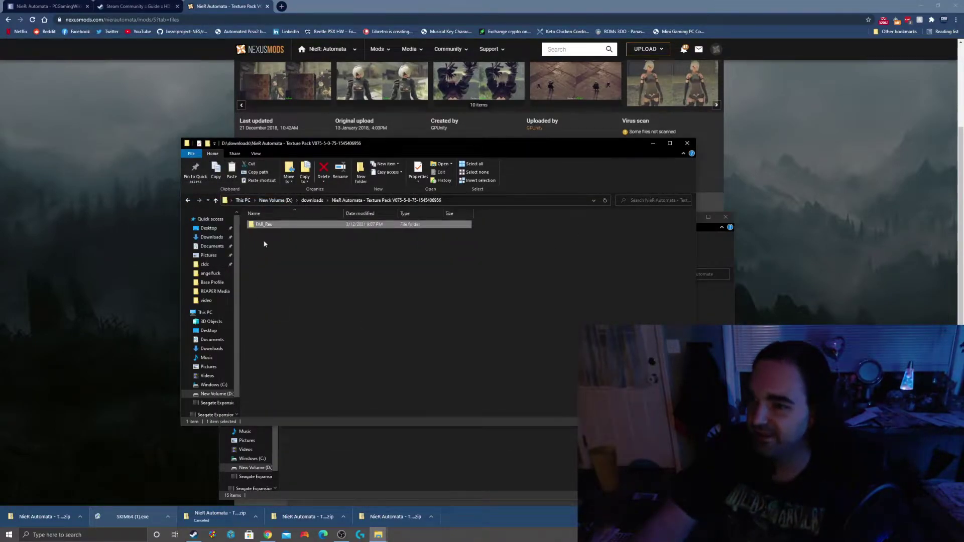
right_click(274, 224)
click(297, 368)
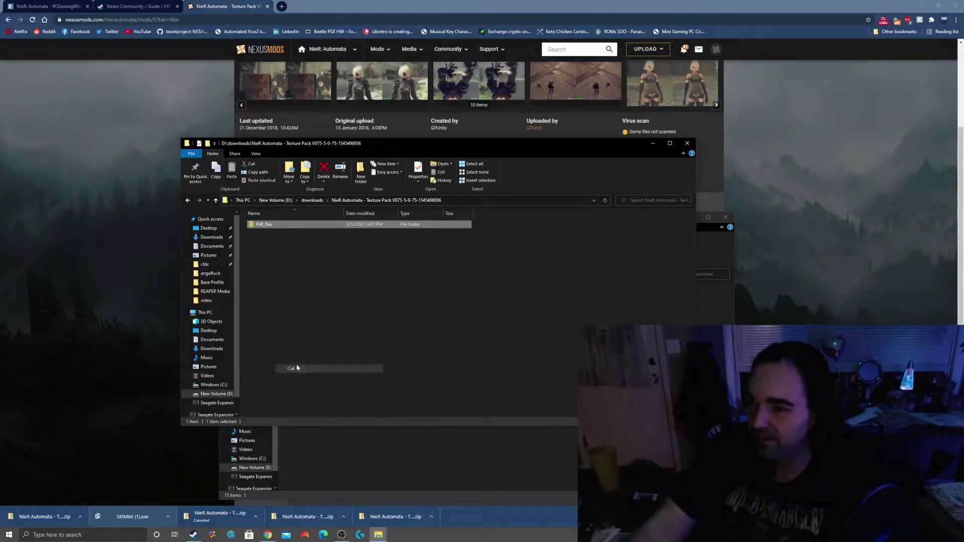
key(alt+Tab)
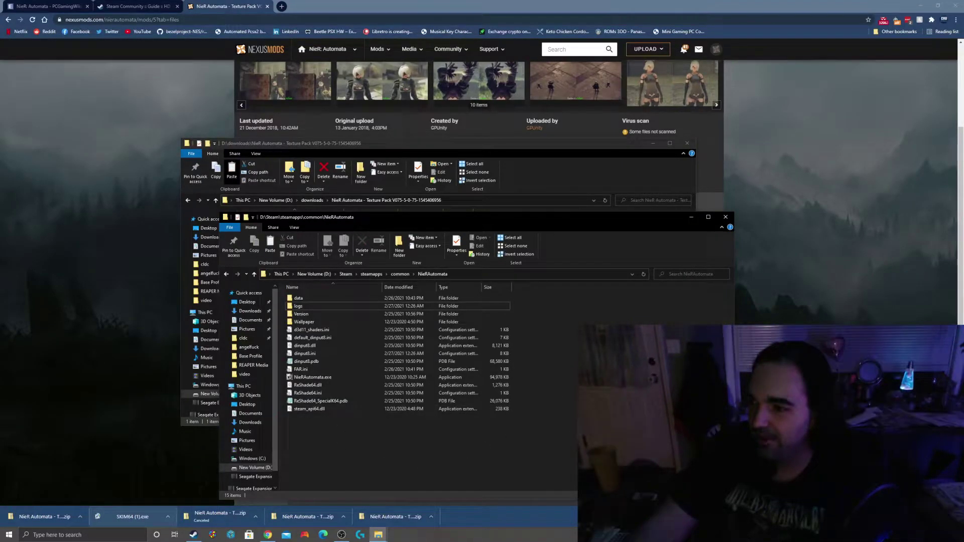
key(ctrl+v)
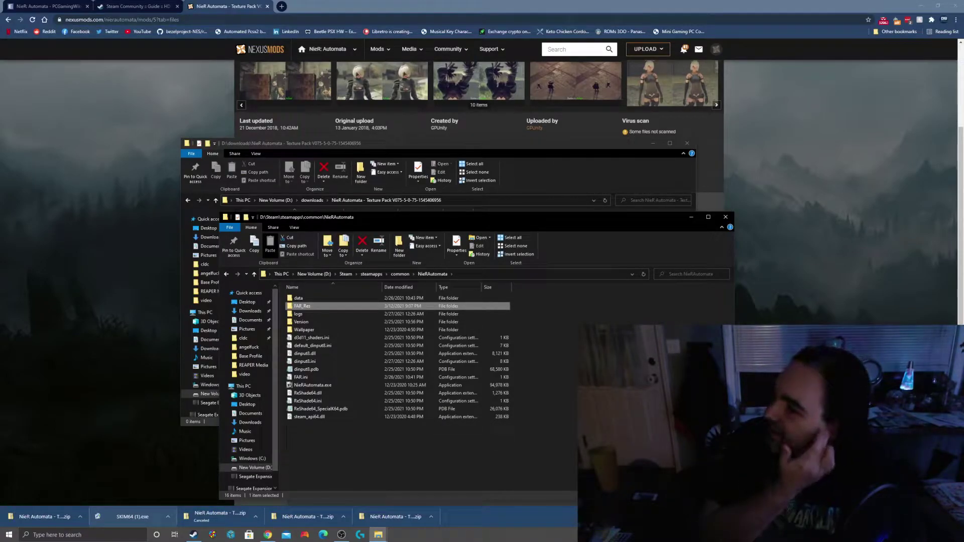
double_click(301, 306)
Browse inject\textures\NieRAutomata.exe\GPUnity's Texture Pack V0.75 into the 2B and A2 folders
double_click(301, 298)
click(306, 298)
double_click(306, 298)
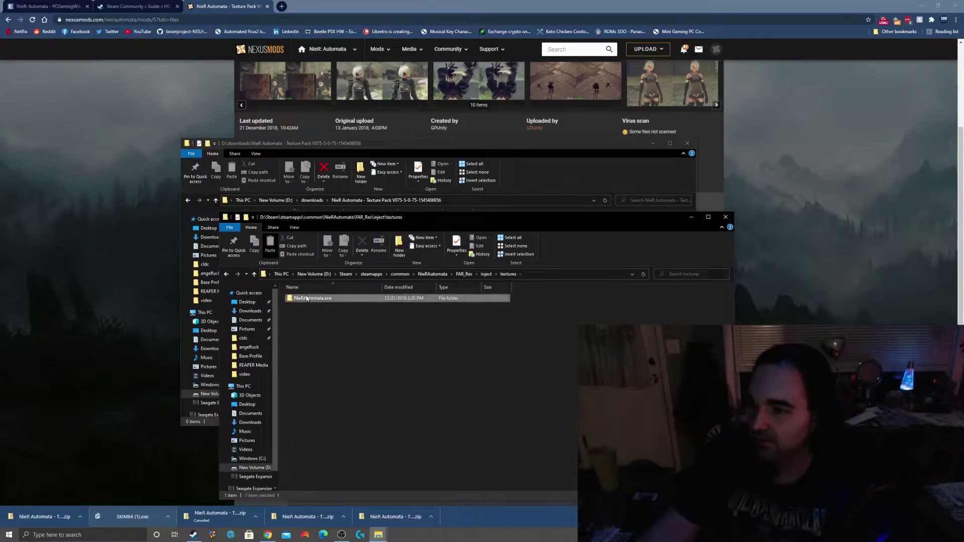
double_click(306, 298)
double_click(306, 299)
click(306, 298)
double_click(306, 298)
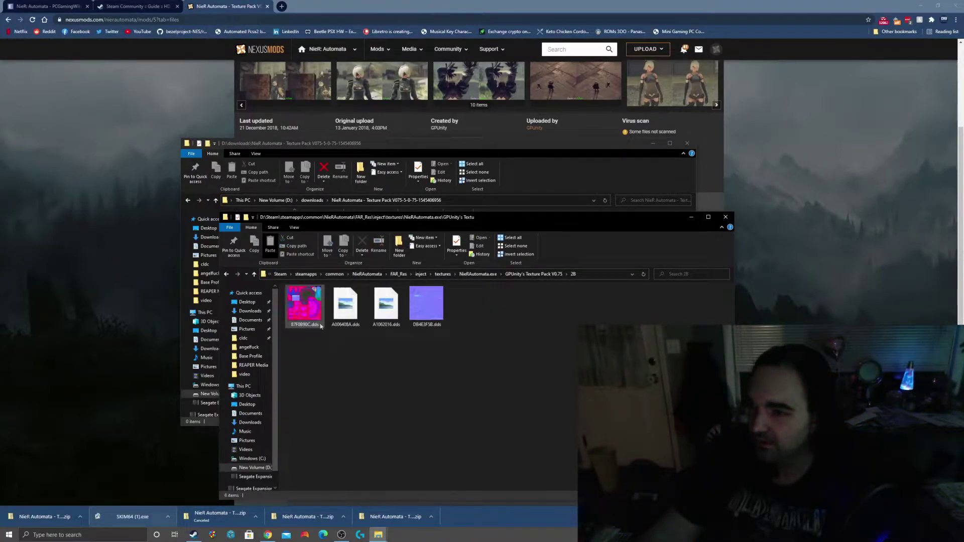
click(226, 274)
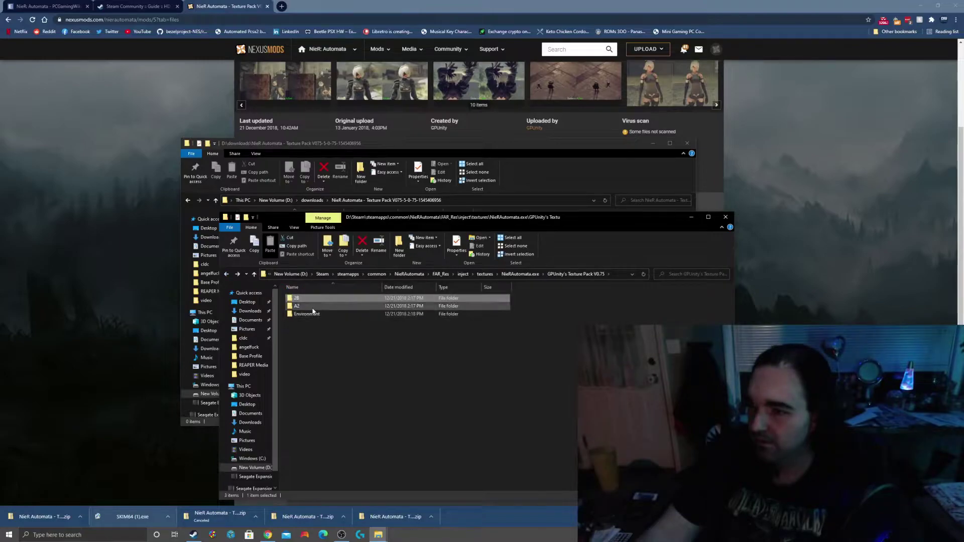
double_click(306, 308)
View Environment > Amusement Park textures, return to FAR_Res, then bring the downloads window forward
click(226, 273)
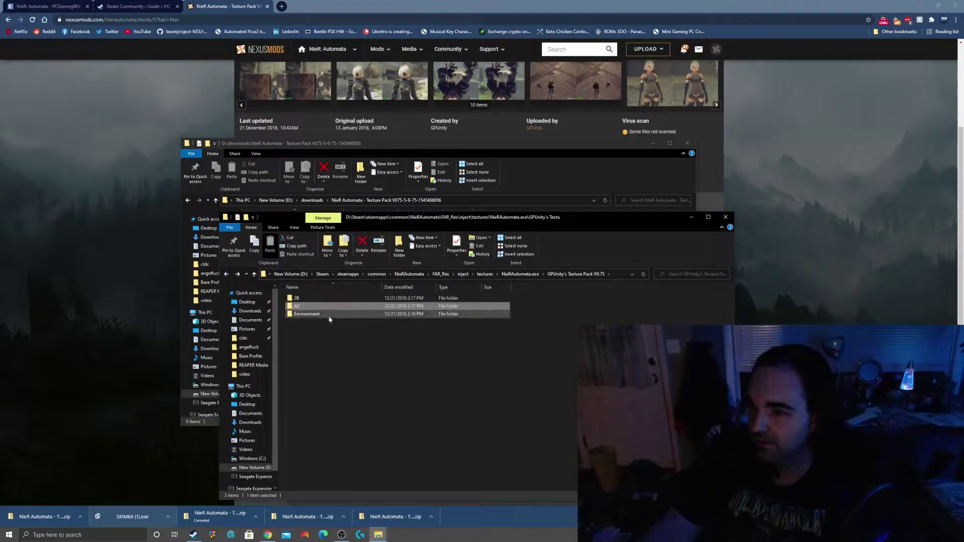
double_click(321, 315)
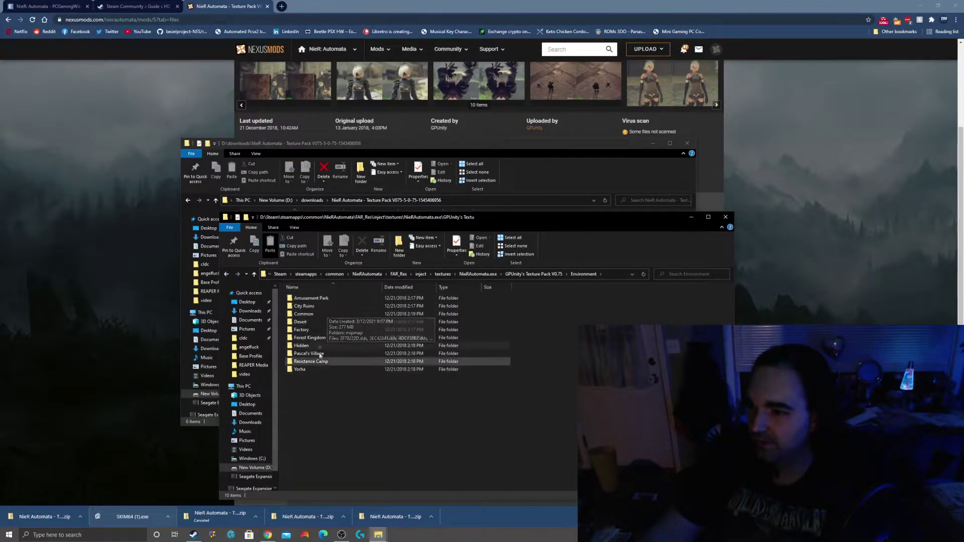
double_click(321, 298)
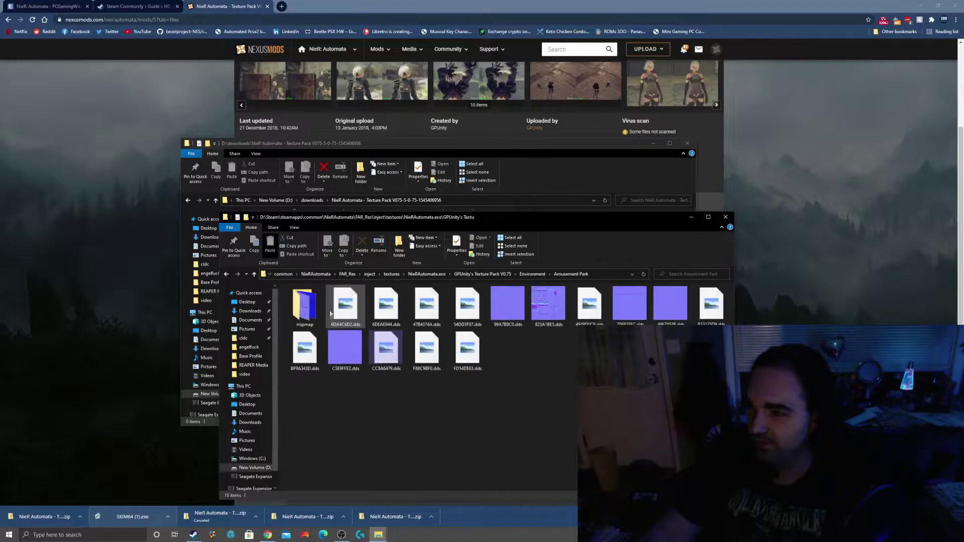
click(227, 274)
click(226, 274)
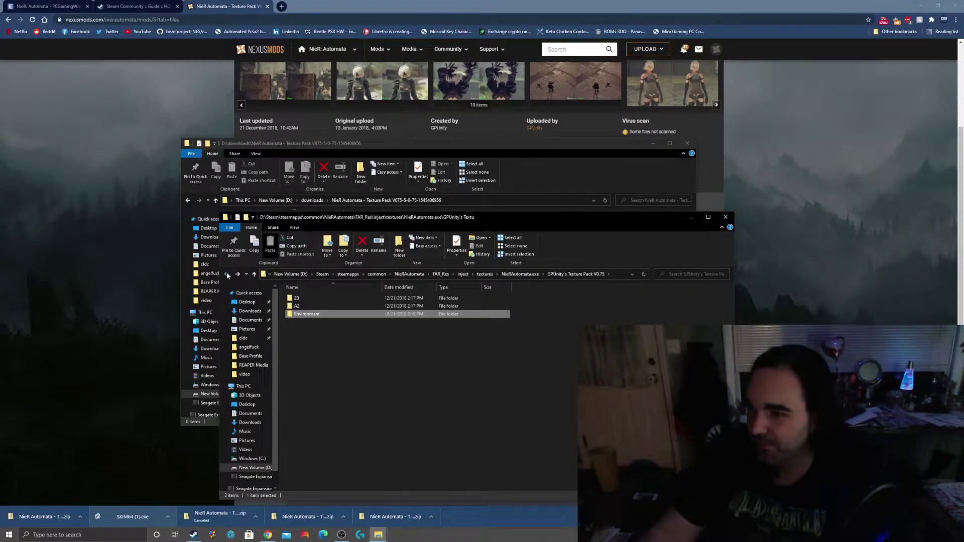
click(227, 274)
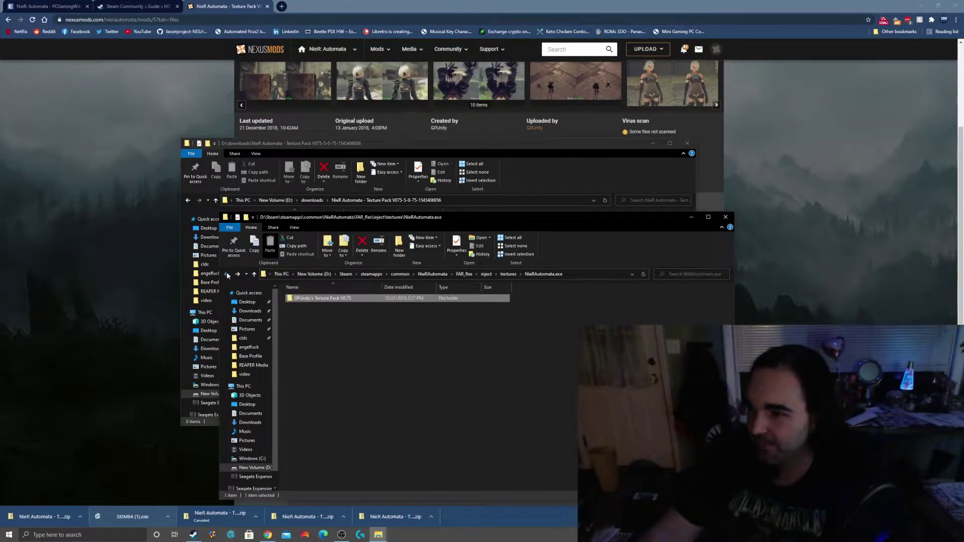
click(464, 274)
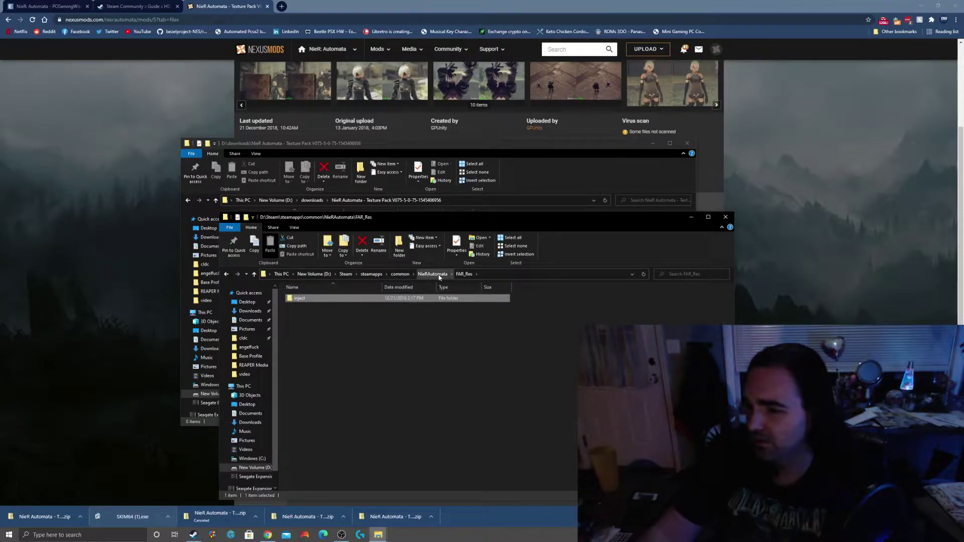
click(378, 535)
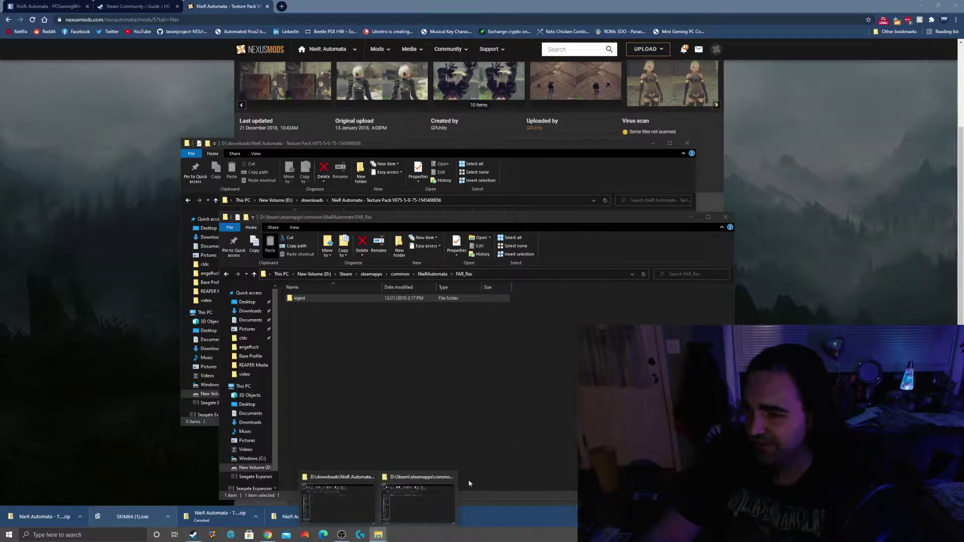
click(528, 162)
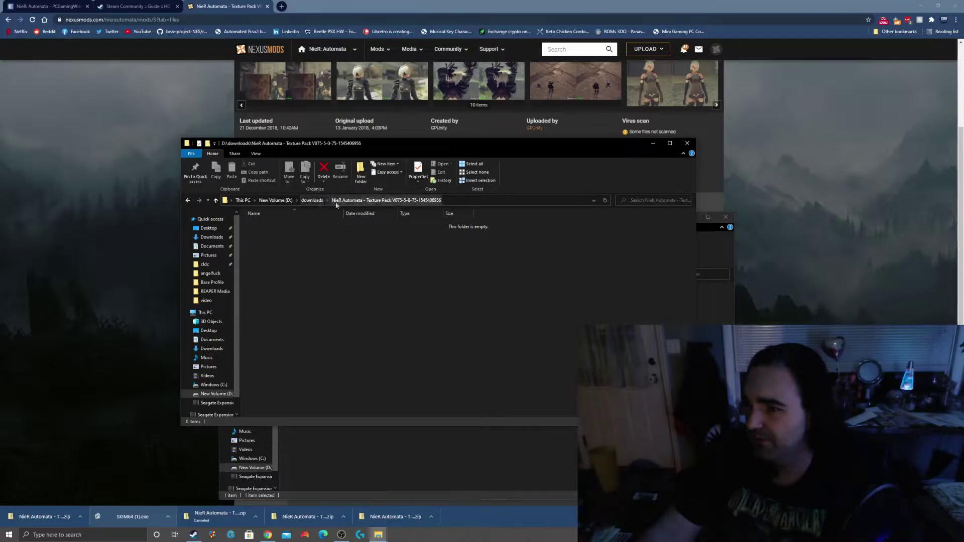
In D:\downloads, 7-Zip extract the top Texture Pack V075 zip into its own folder
click(430, 445)
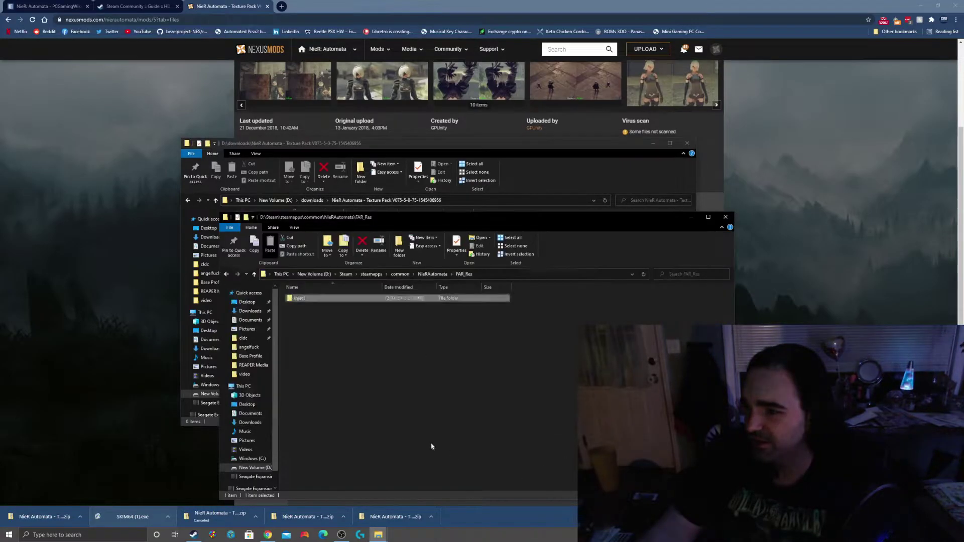
key(alt+Tab)
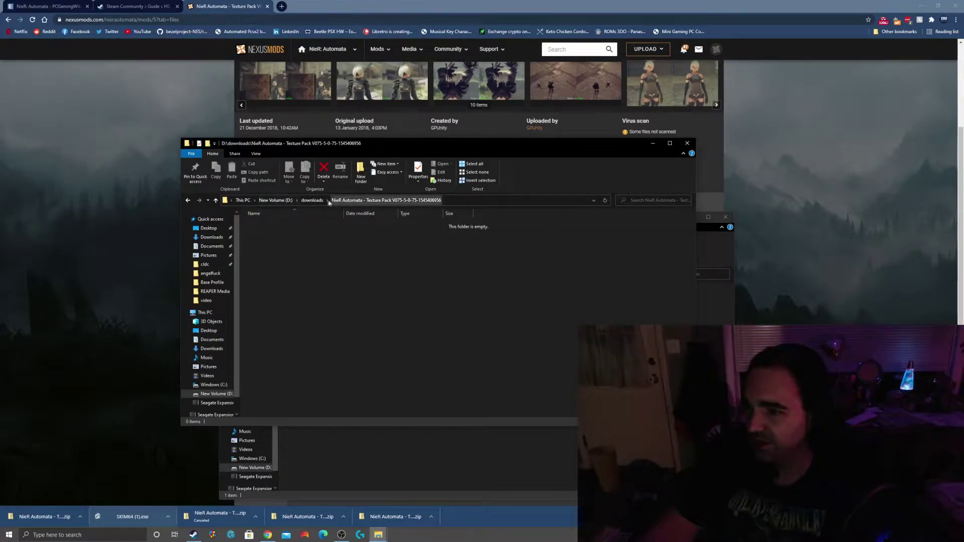
click(312, 200)
click(317, 225)
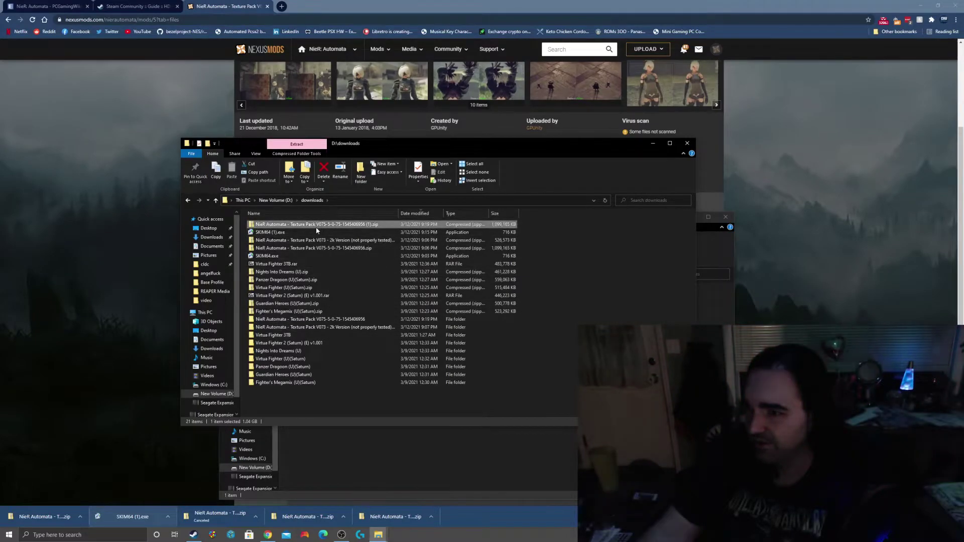
right_click(319, 226)
click(305, 249)
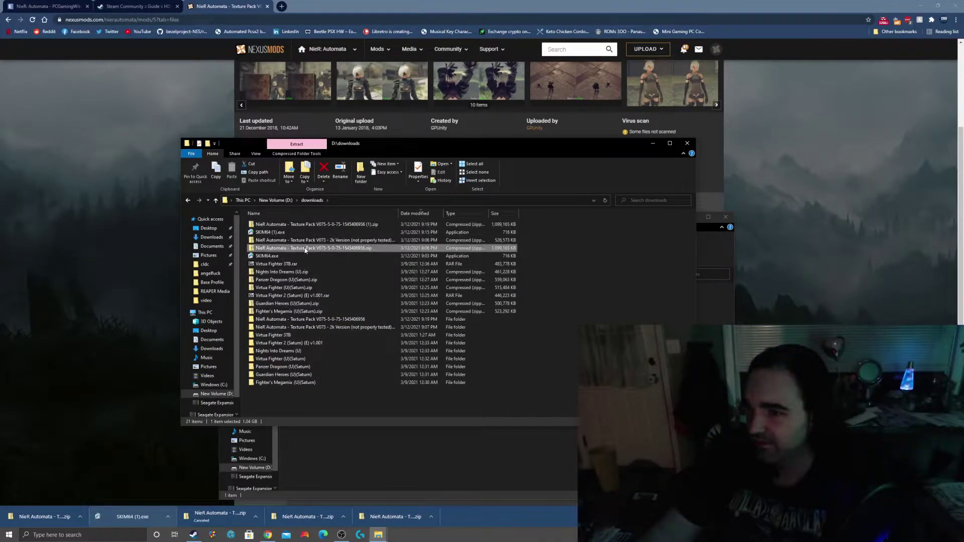
click(318, 225)
right_click(320, 225)
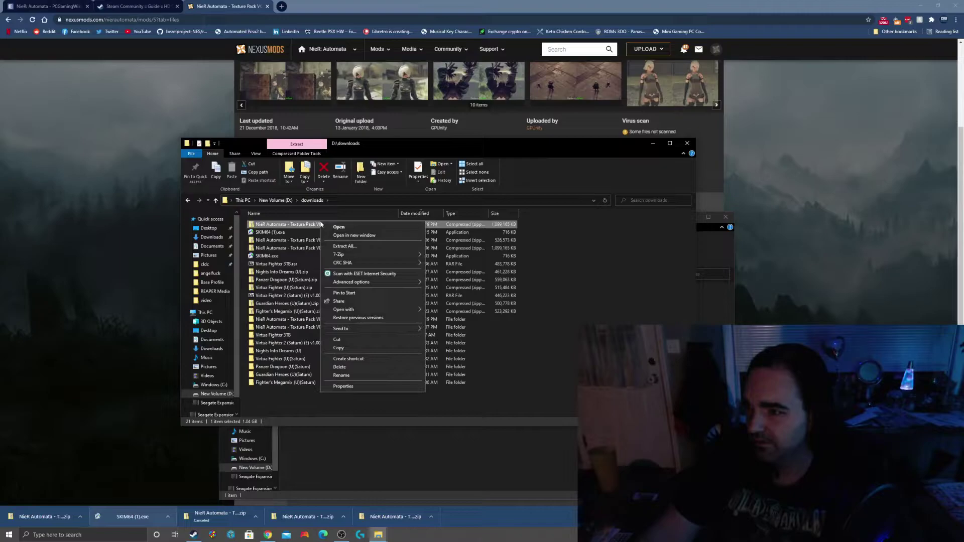
mouse_move(352, 254)
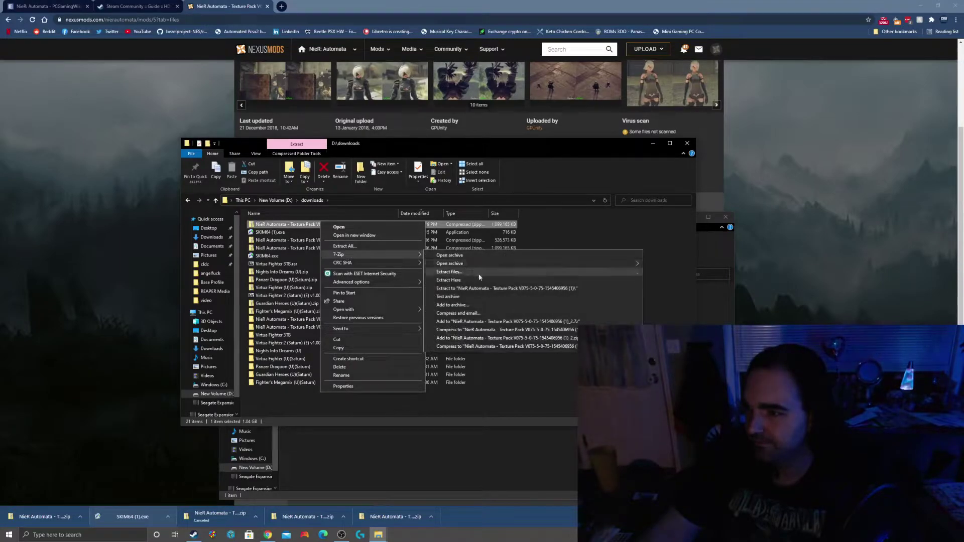
click(487, 289)
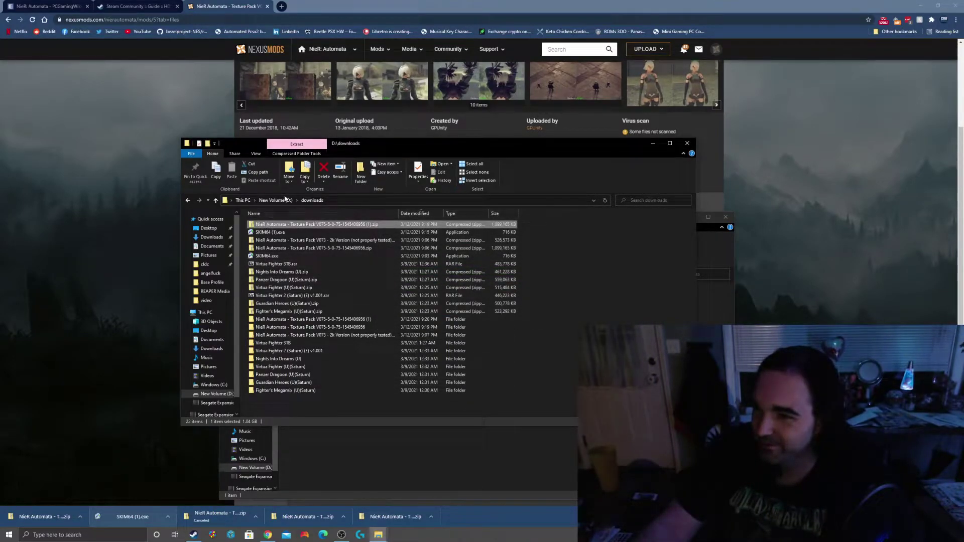
Open the new extraction down through FAR_Res\inject\textures\NieRAutomata.exe to GPUnity's Texture Pack V0.75
double_click(322, 324)
double_click(259, 224)
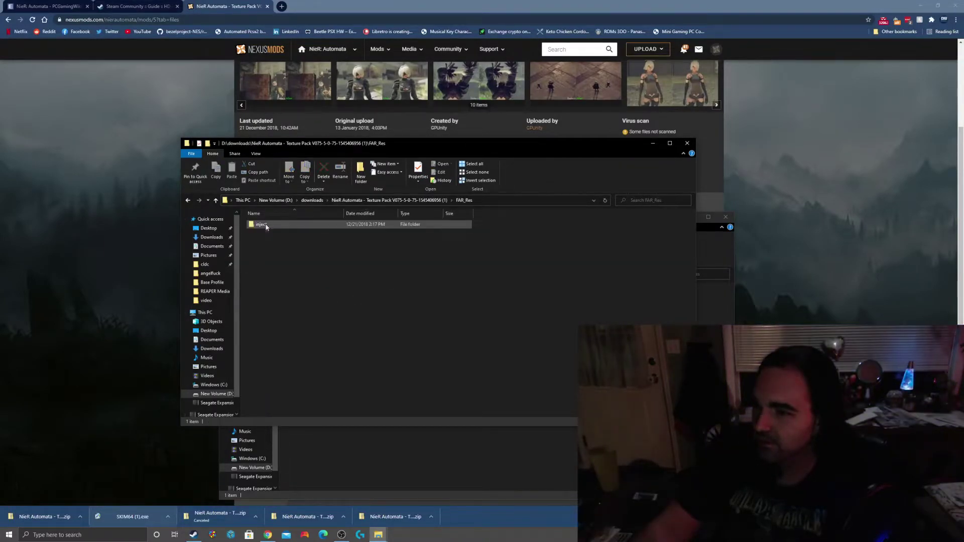
double_click(258, 224)
double_click(259, 224)
double_click(258, 224)
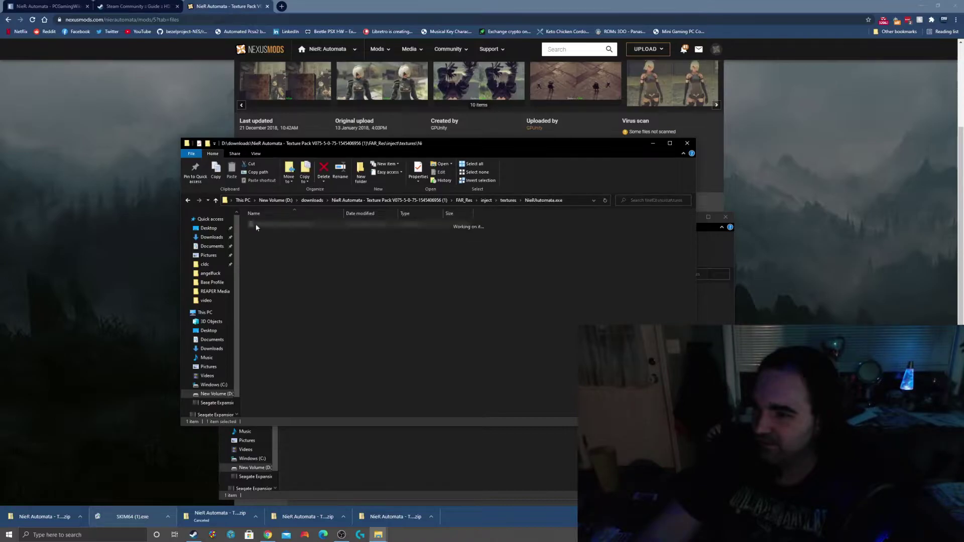
double_click(259, 224)
Check the Environment > Amusement Park and 2B folders, then open the A2 folder
double_click(259, 240)
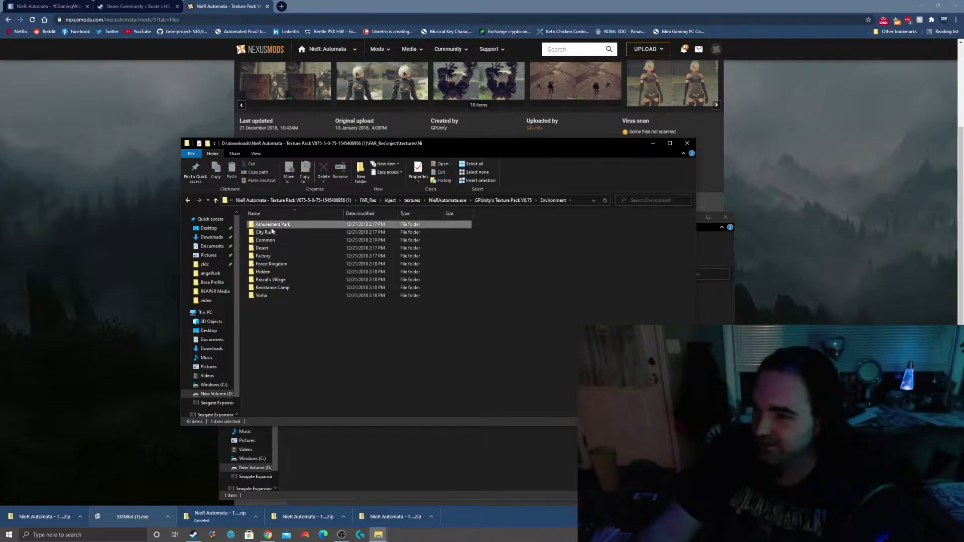
double_click(259, 224)
click(189, 200)
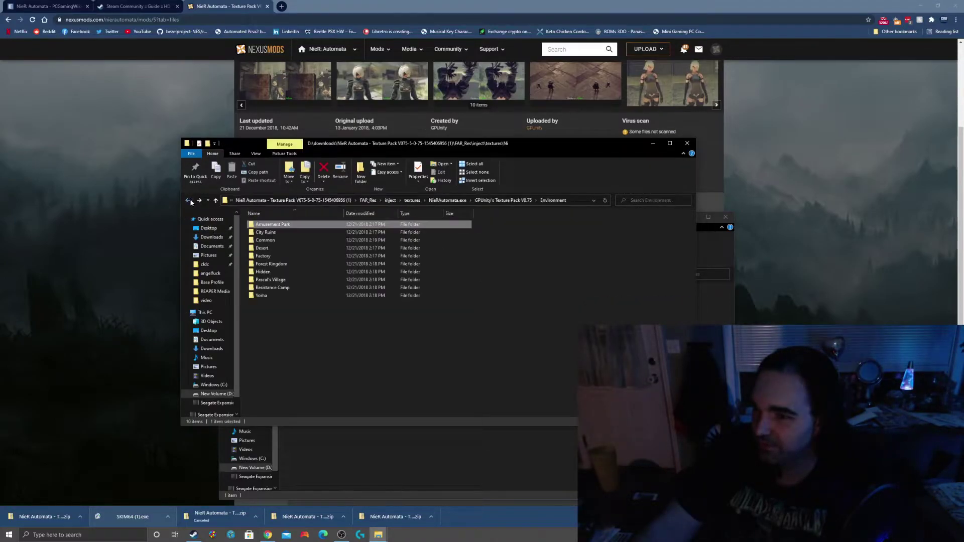
click(189, 201)
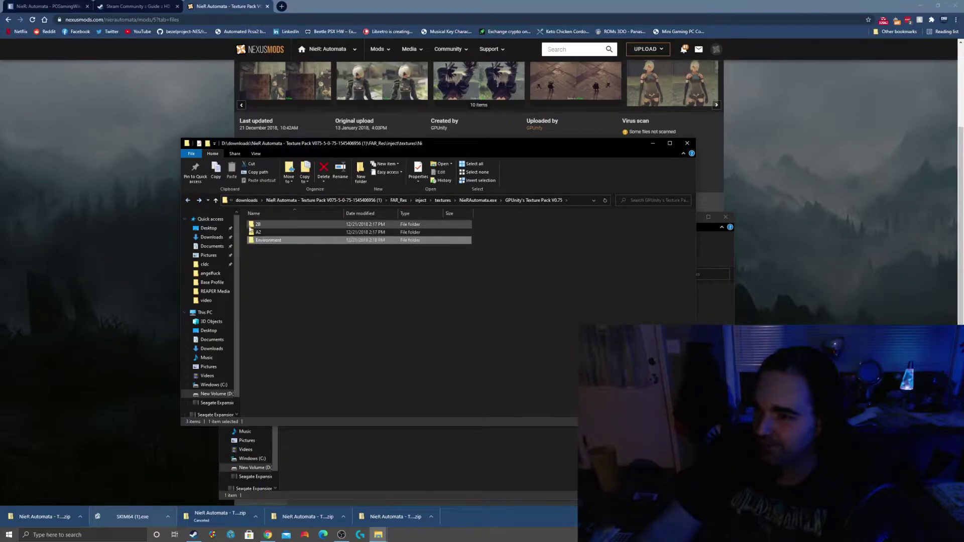
double_click(259, 225)
click(186, 199)
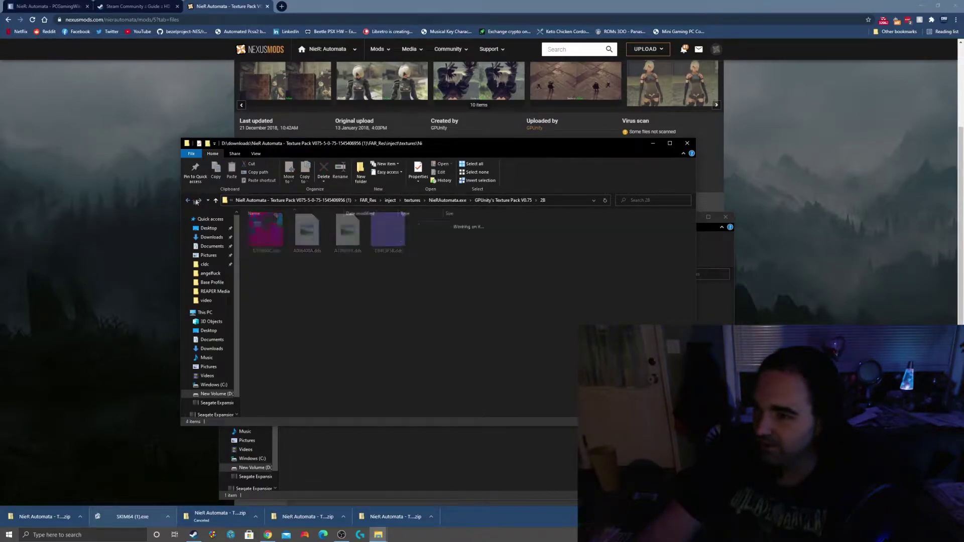
double_click(261, 236)
Open 4AC695AA.dds in GIMP, always using GIMP for .dds files, then close GIMP
double_click(262, 236)
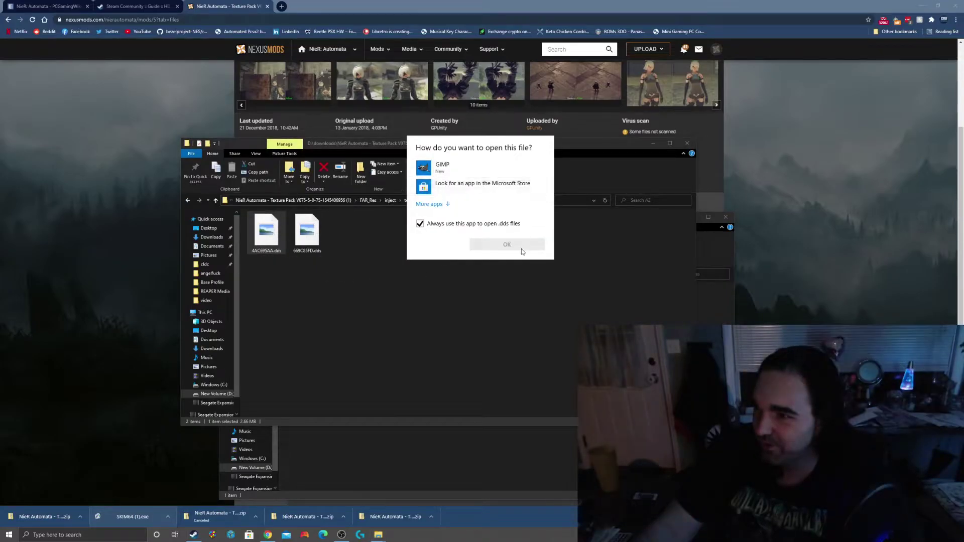
click(435, 205)
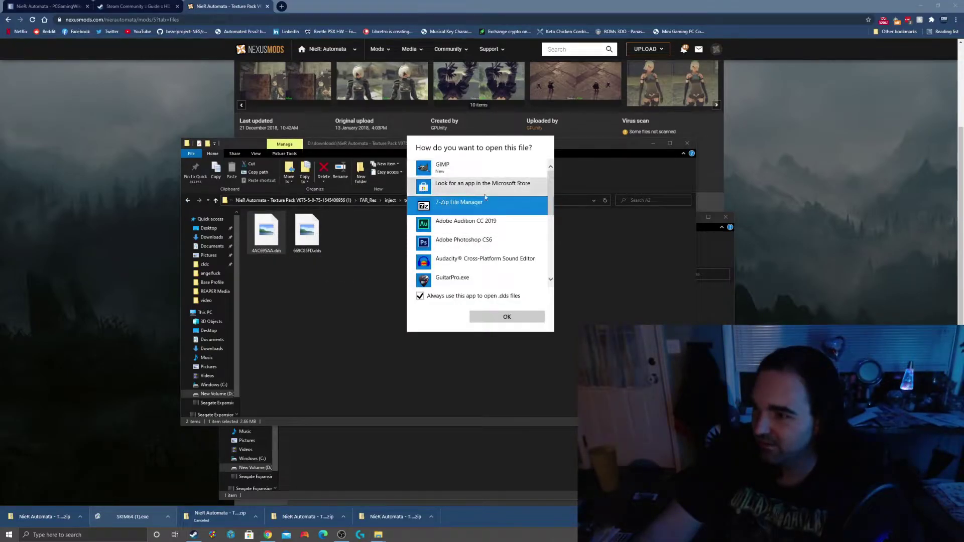
click(452, 167)
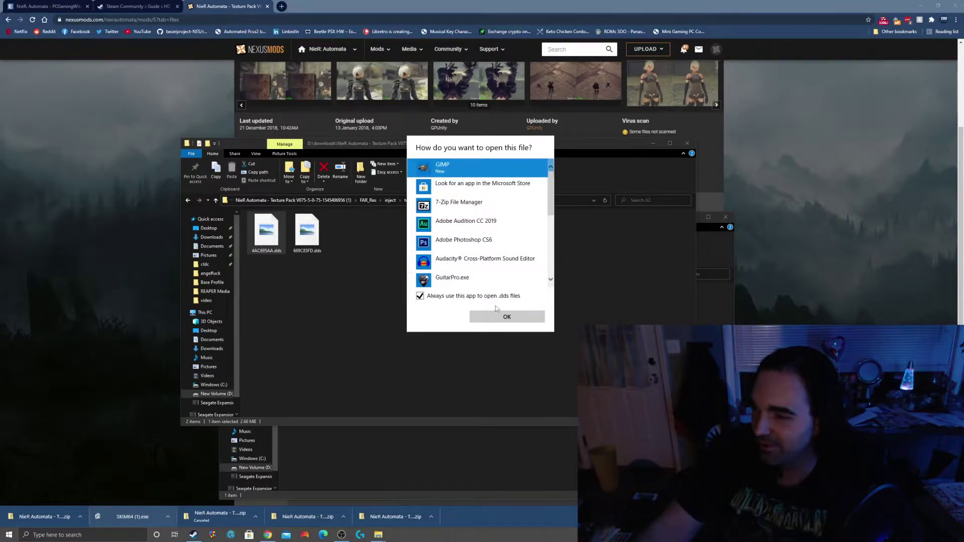
click(507, 316)
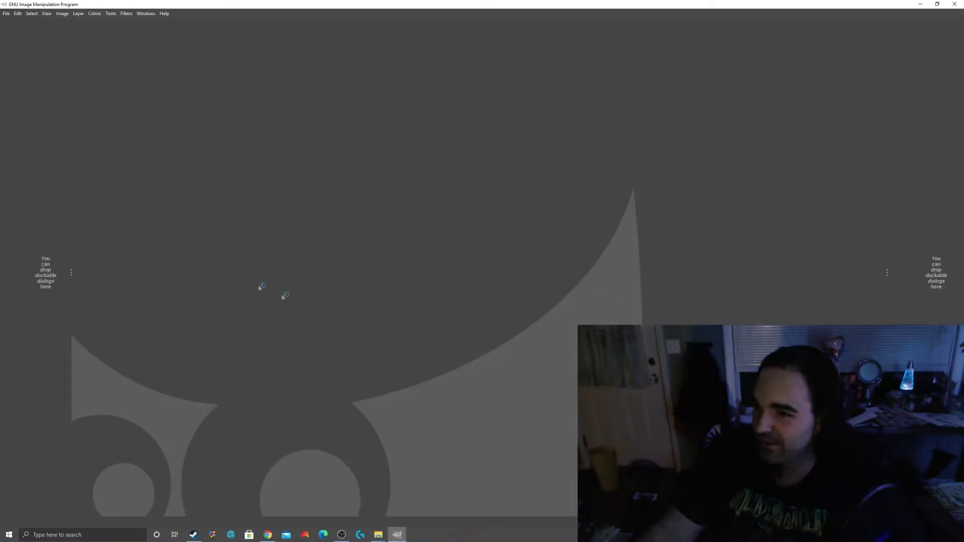
click(261, 170)
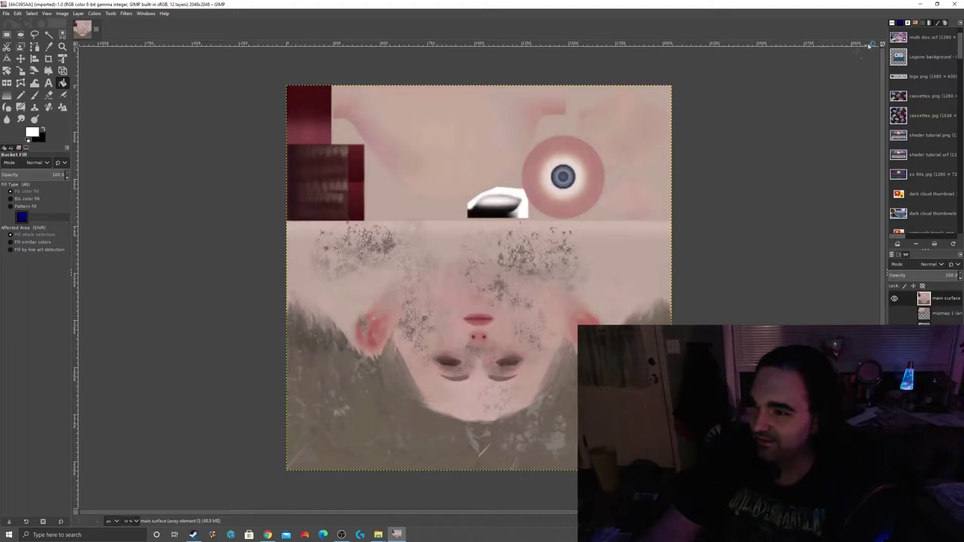
click(957, 4)
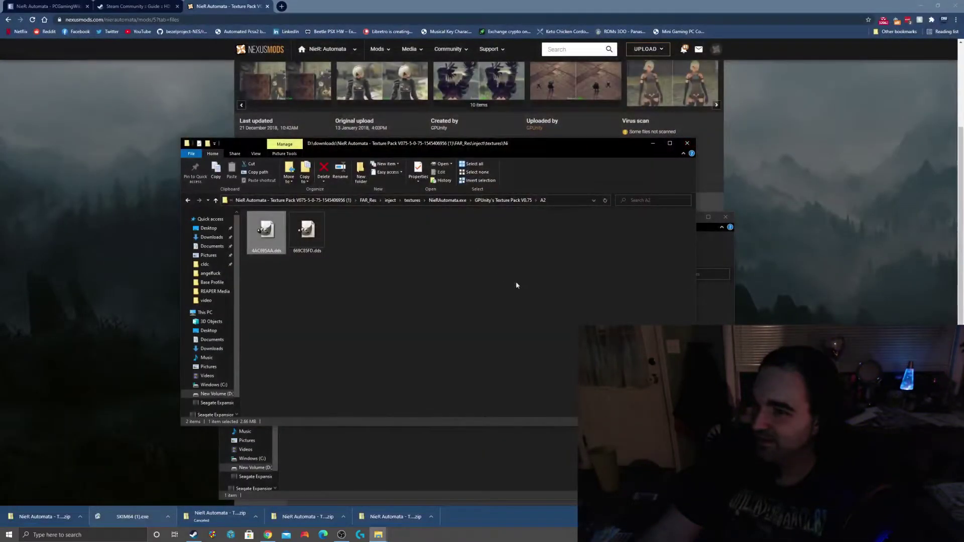
Close the A2 and FAR_Res windows and the Nexus and Steam guide tabs, then follow Improved cutscenes
click(686, 143)
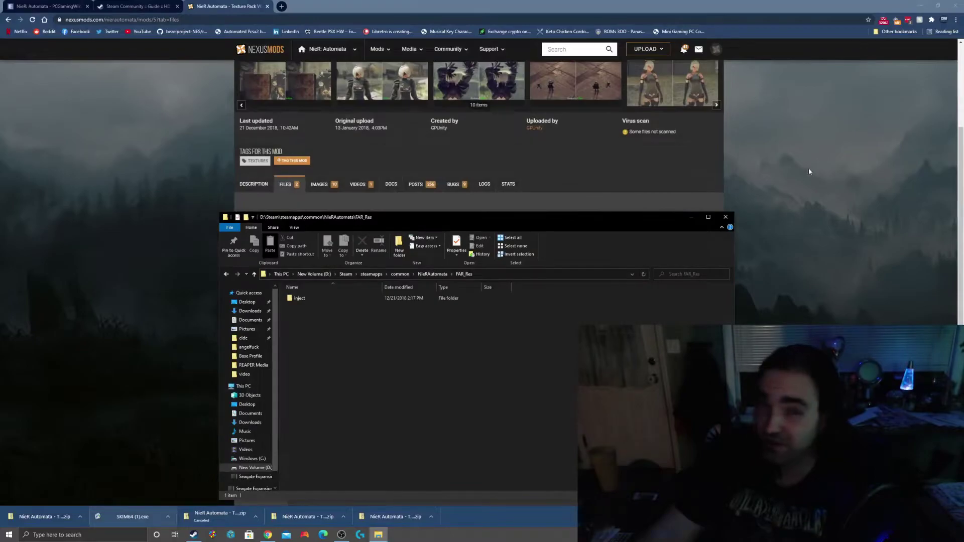
click(731, 219)
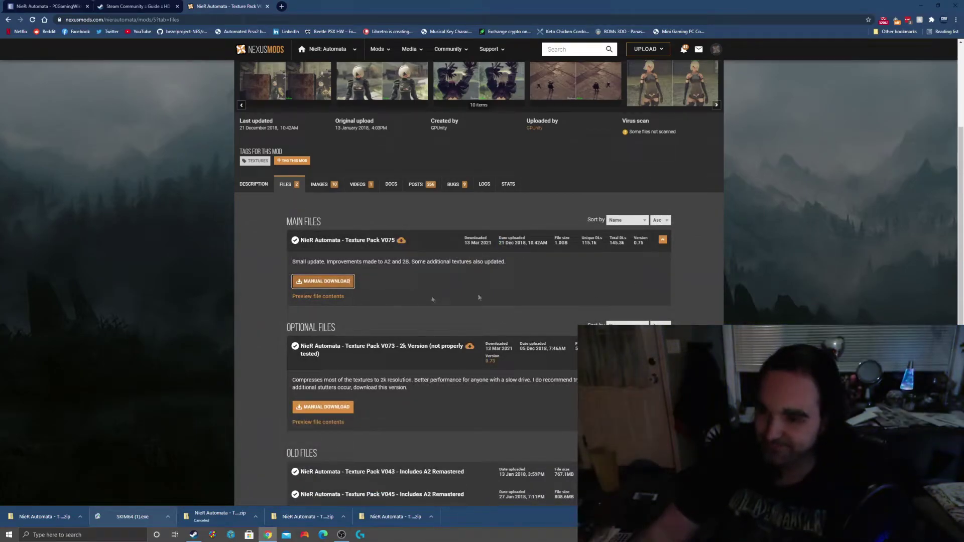
click(155, 5)
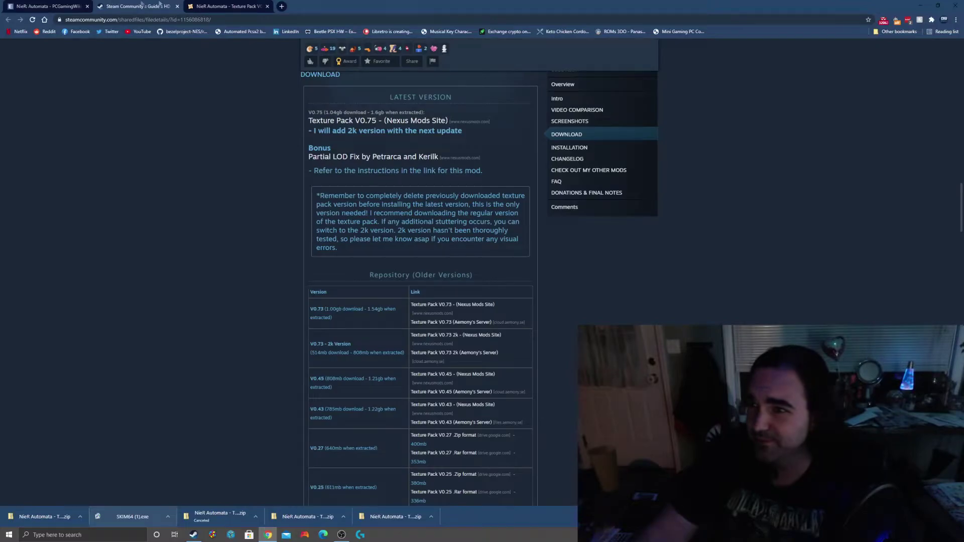
click(268, 6)
click(177, 6)
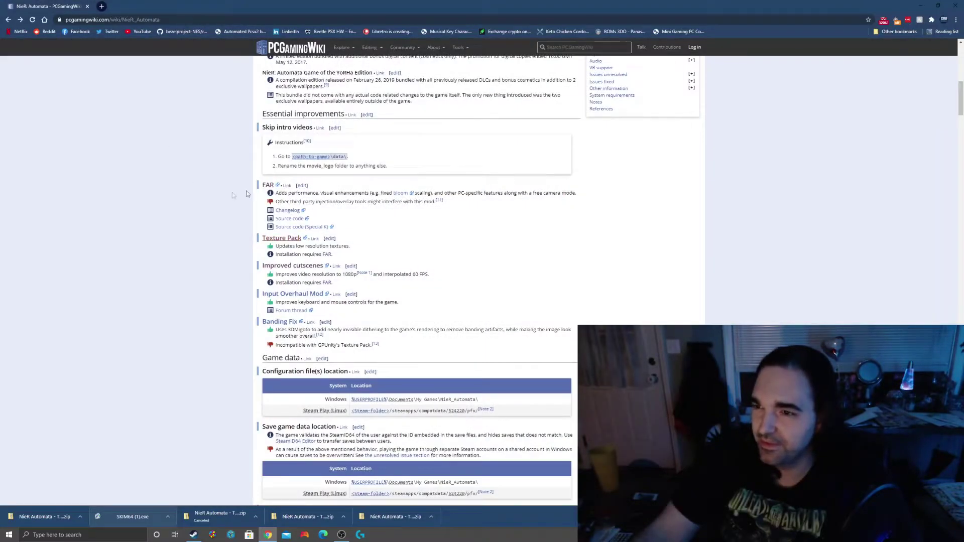
click(310, 269)
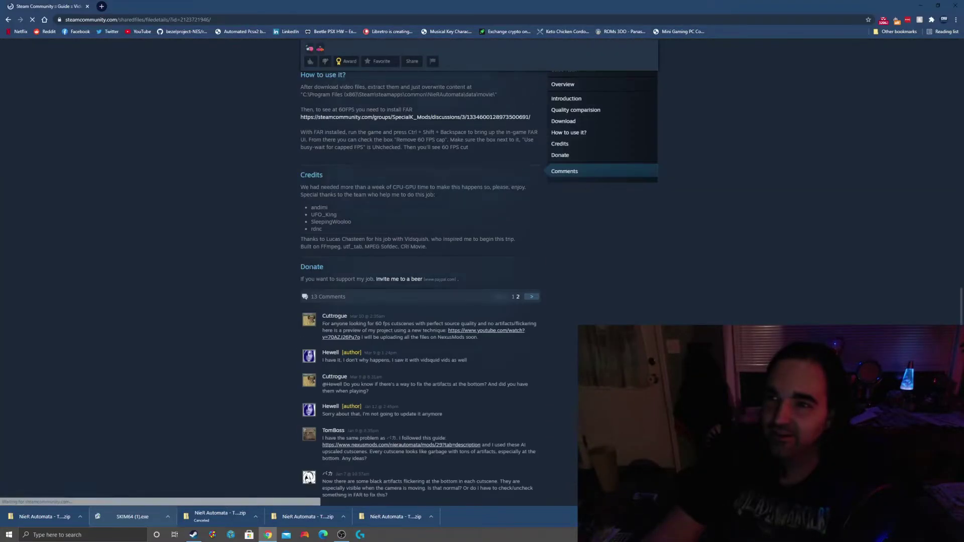
scroll(200, 327, up, 4)
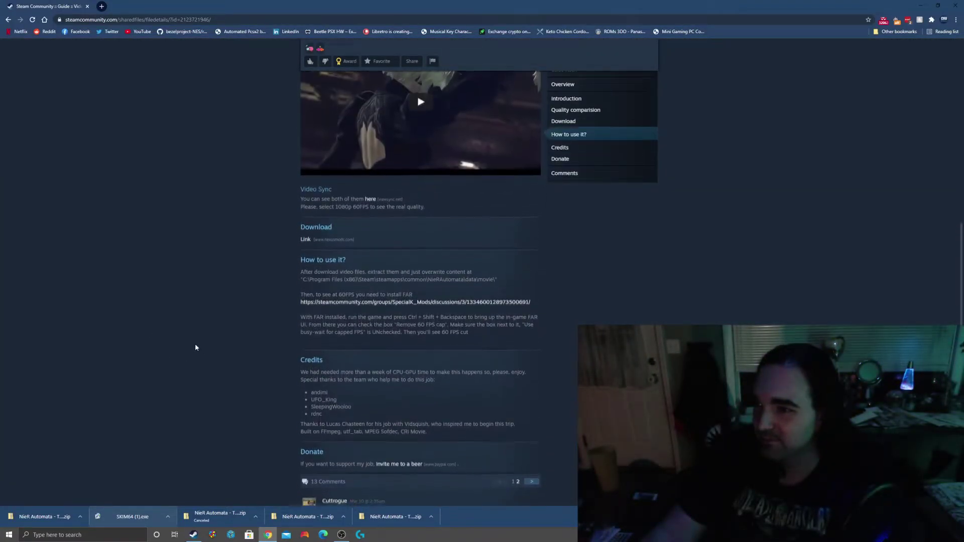
scroll(196, 346, down, 1)
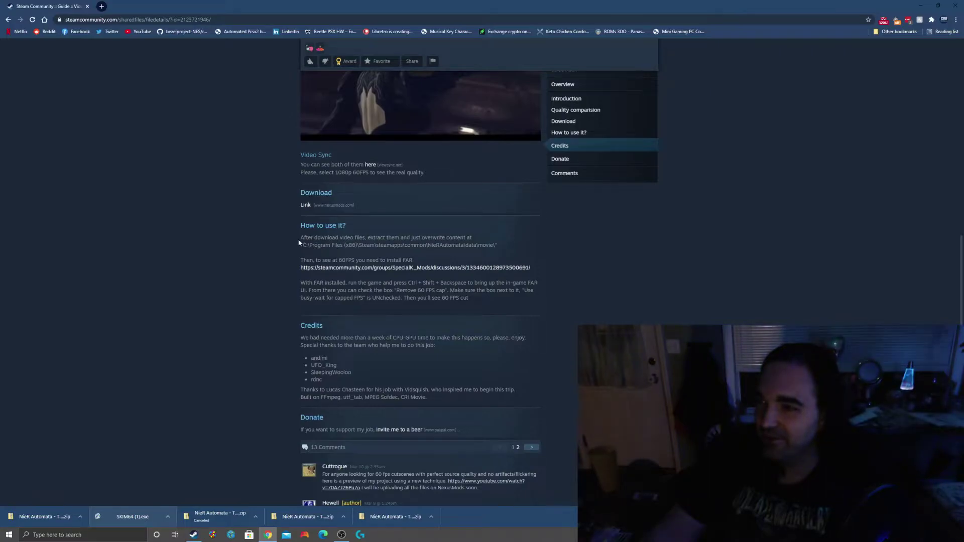
drag(485, 243, 489, 246)
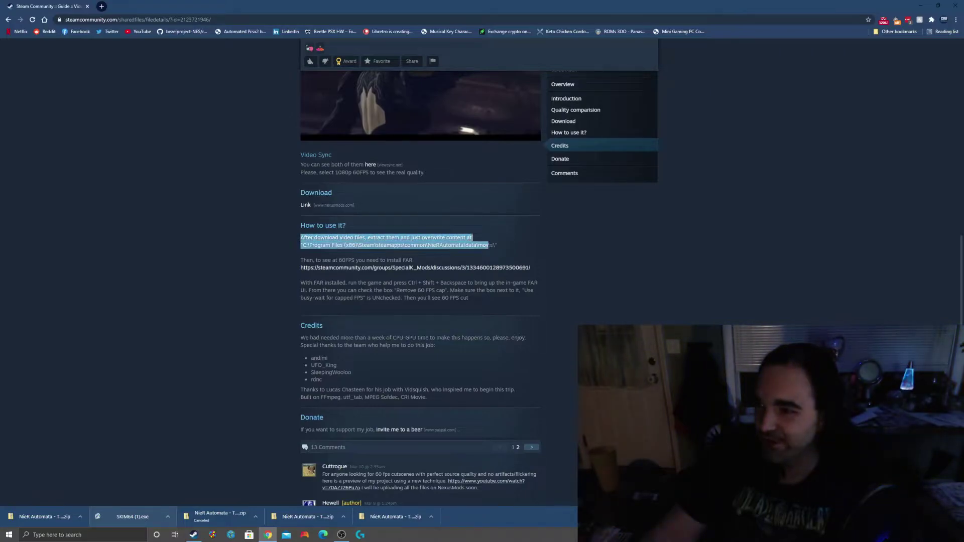
click(347, 245)
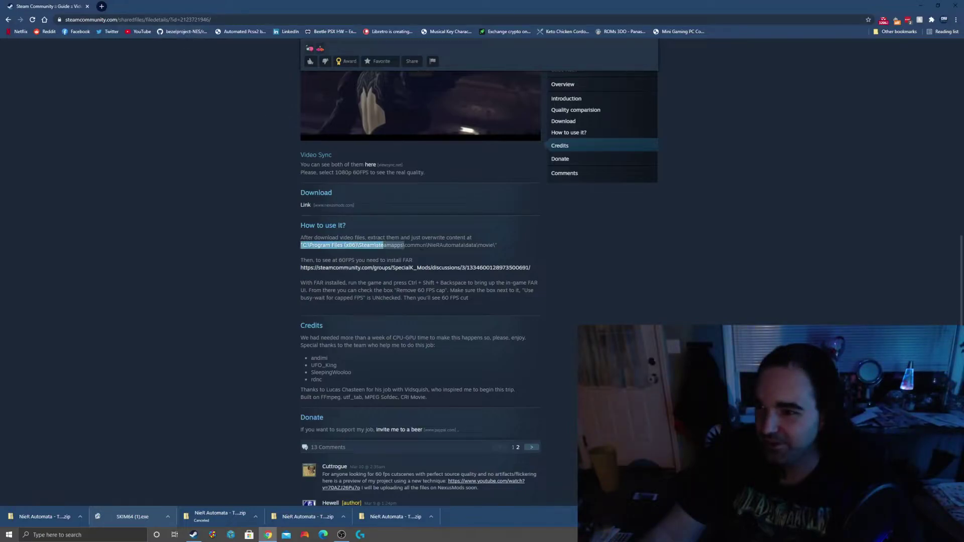
click(457, 253)
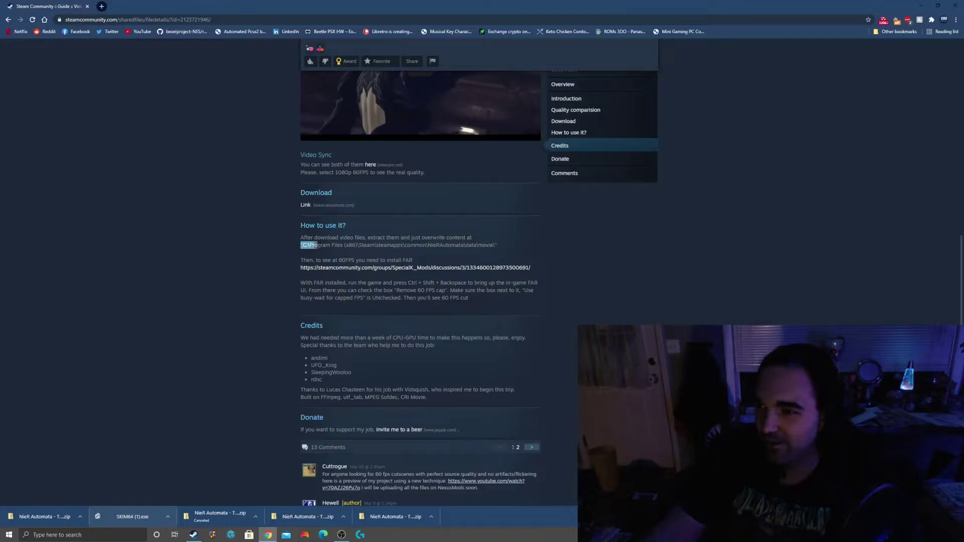
drag(378, 246, 504, 246)
click(546, 246)
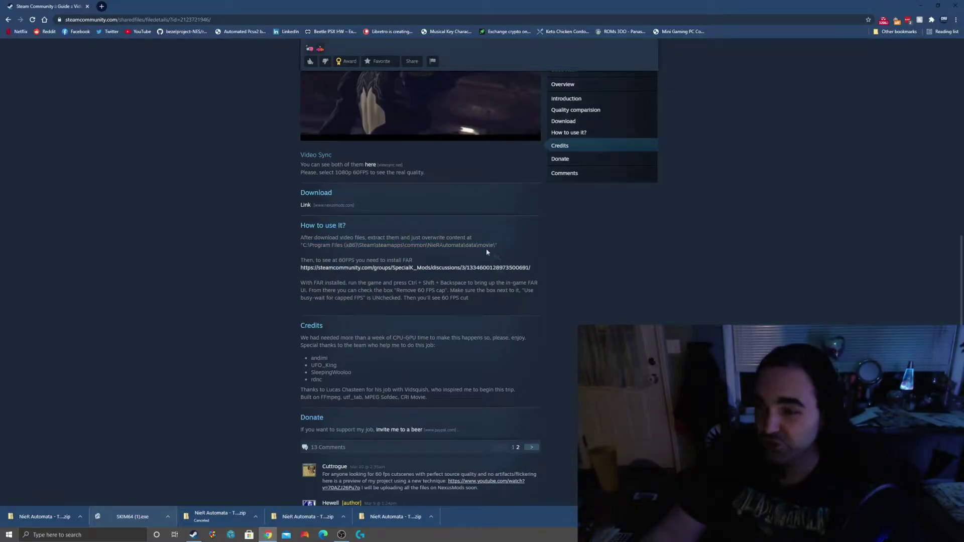
Browse NieR:Automata's local files from Steam and open the data\movie folder
click(203, 535)
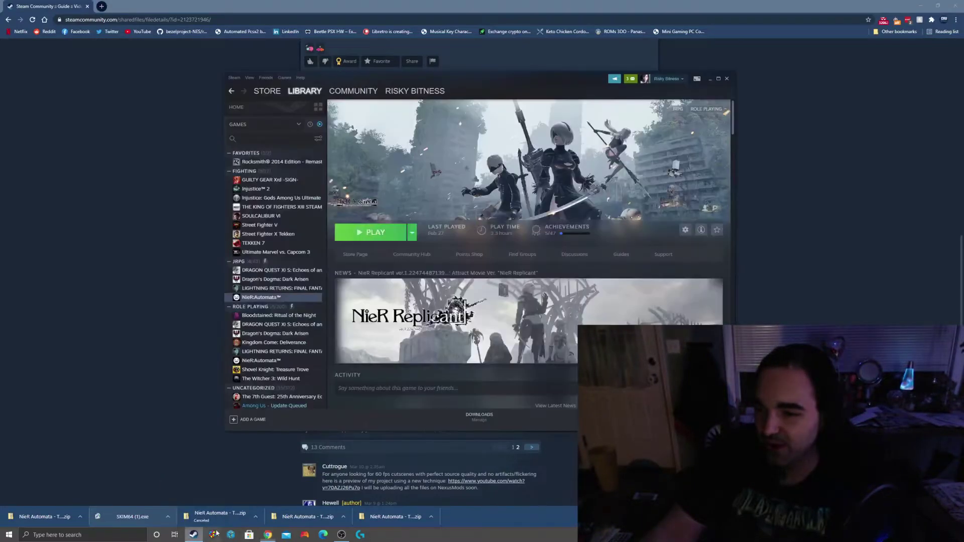
right_click(264, 298)
mouse_move(284, 345)
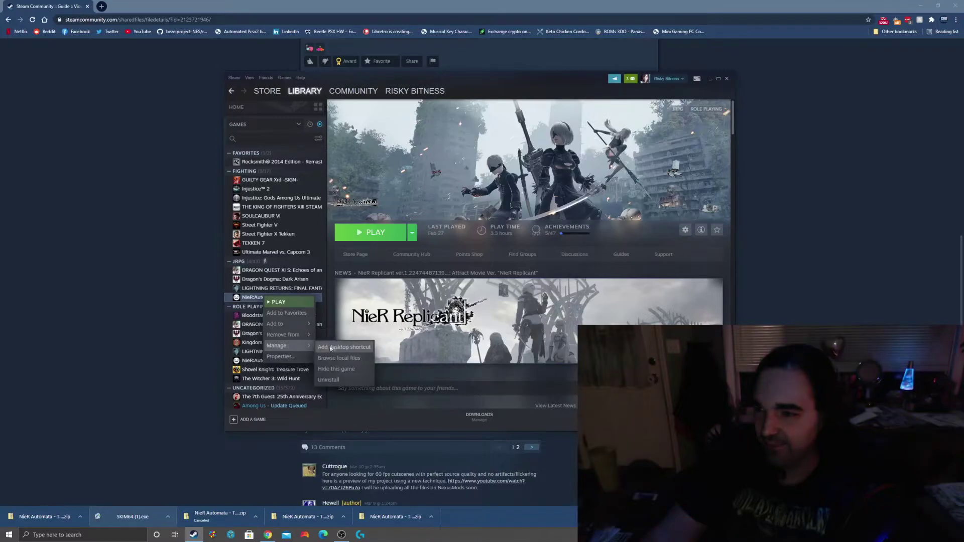
click(340, 360)
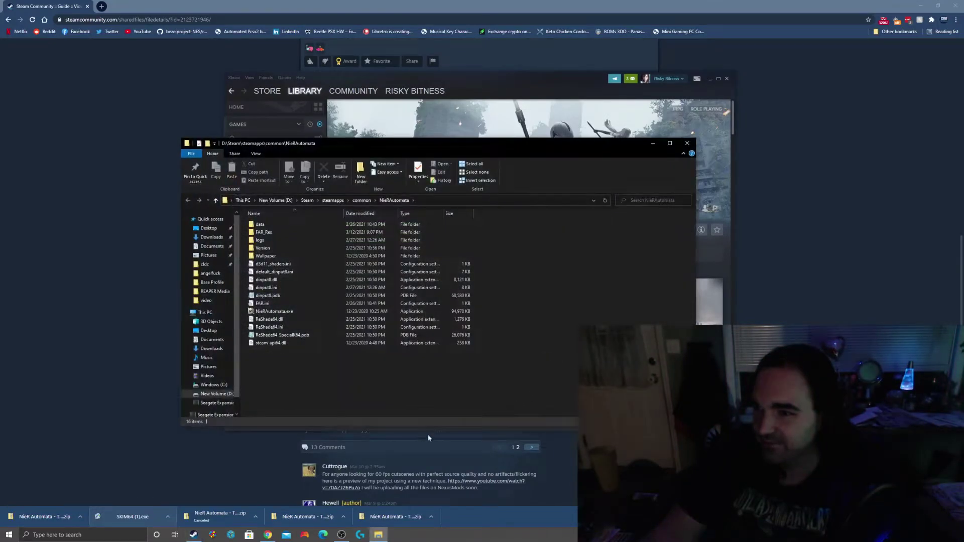
click(726, 78)
drag(437, 146, 455, 293)
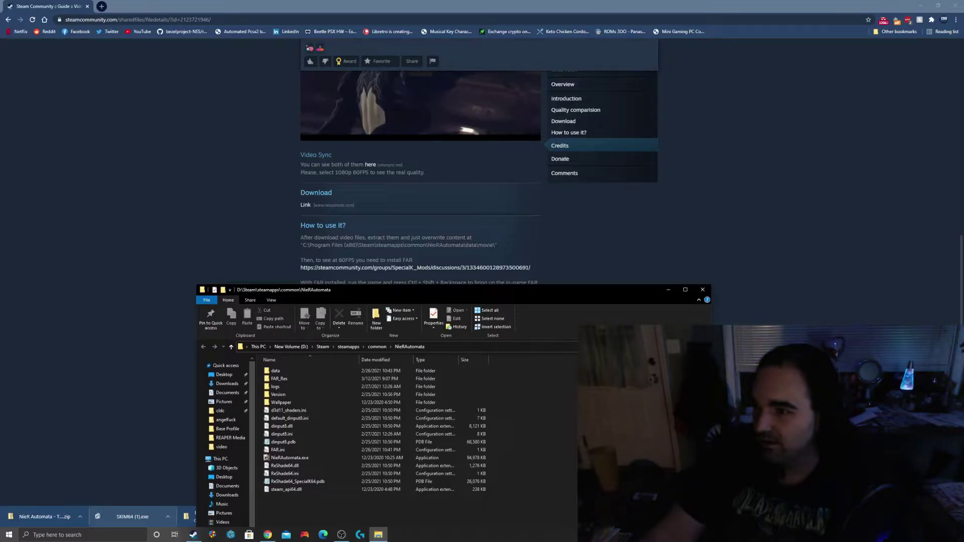
double_click(288, 370)
double_click(287, 379)
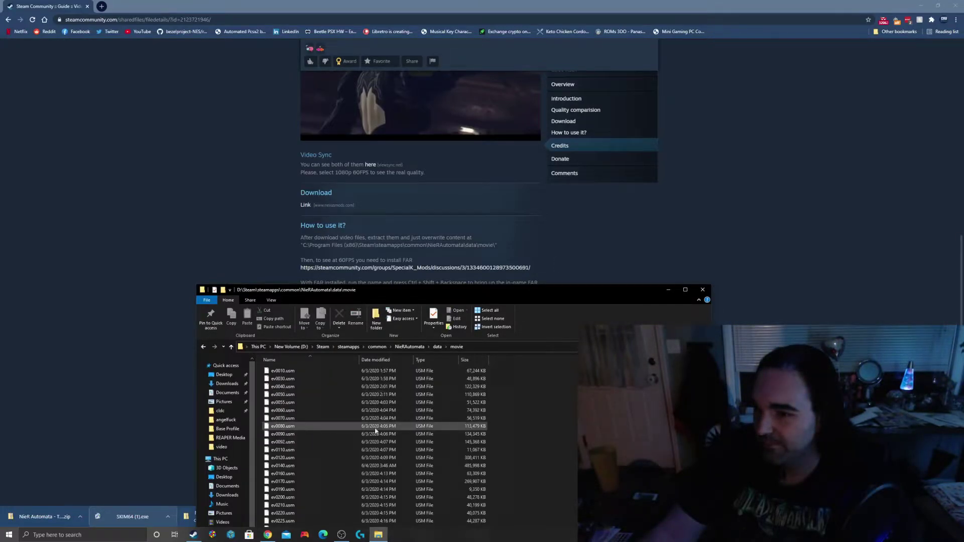
Return to the cutscenes guide and follow its Download Link to Nexus Mods
drag(467, 295, 508, 214)
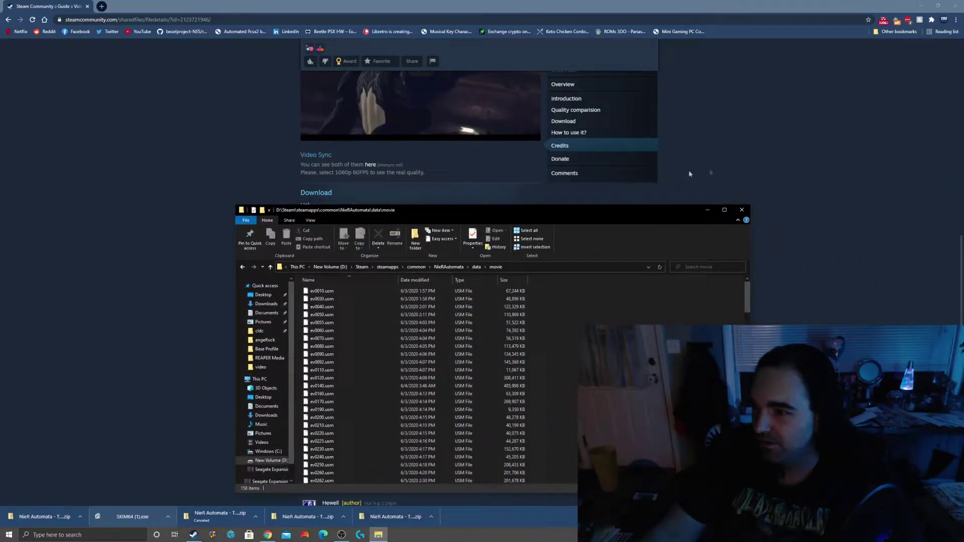
click(331, 154)
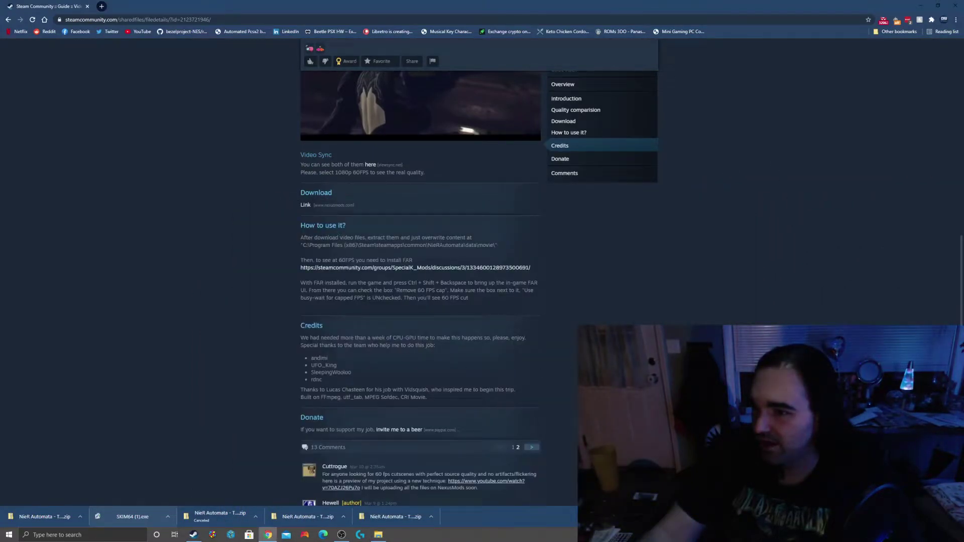
click(304, 204)
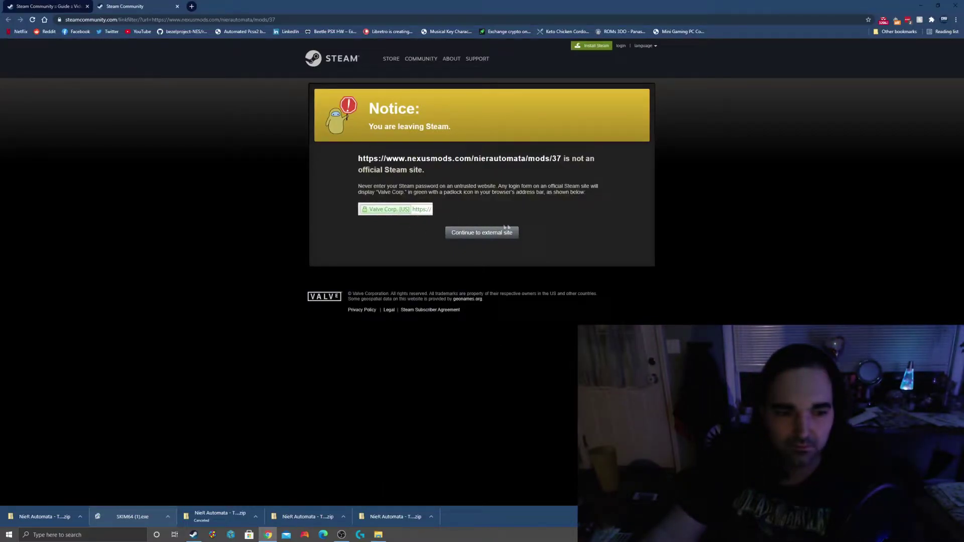
Continue to Nexus Mods and start the manual download of Part 1-2 from FILES
click(474, 232)
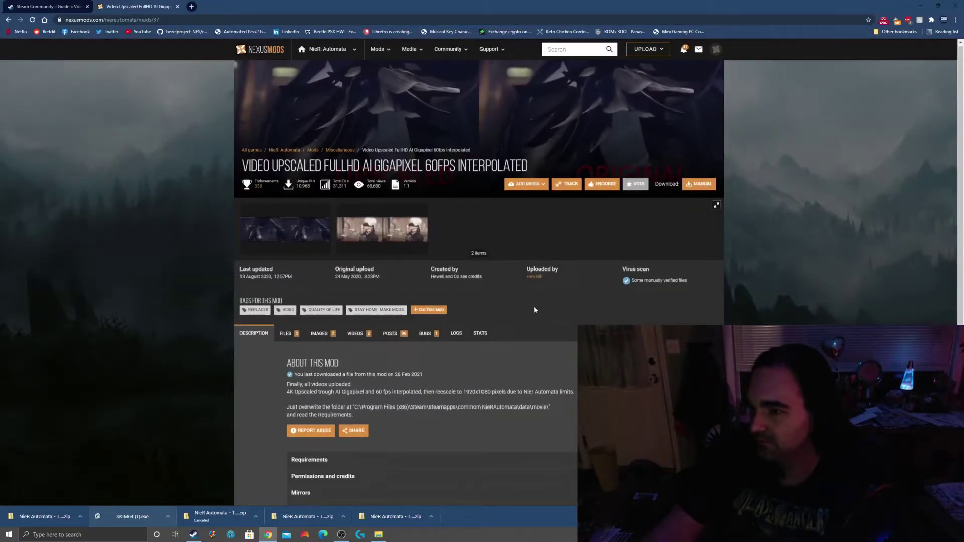
scroll(534, 306, down, 5)
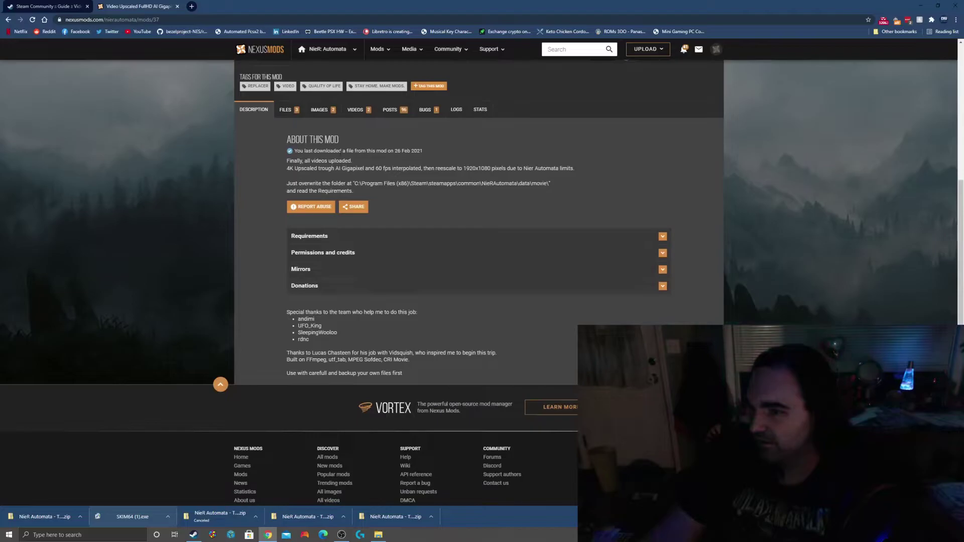
click(288, 109)
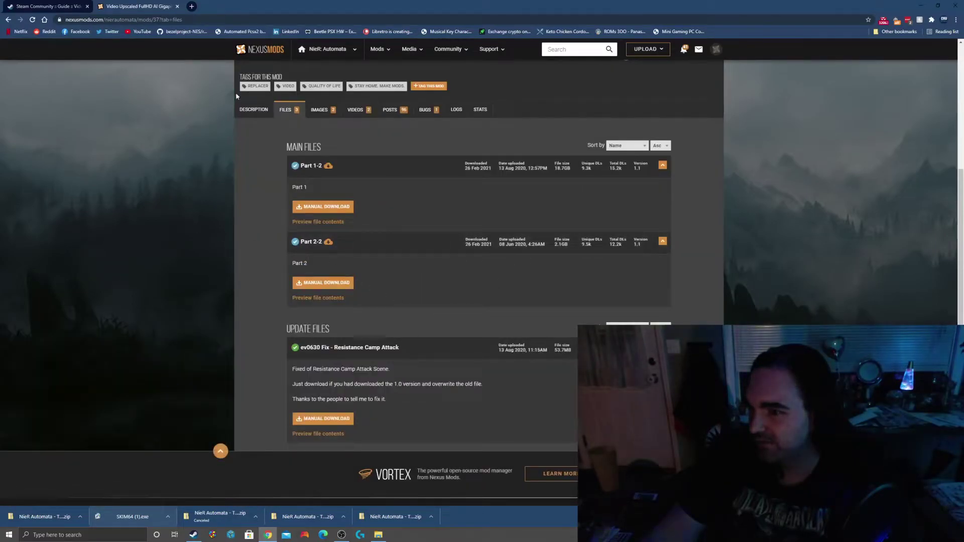
click(317, 208)
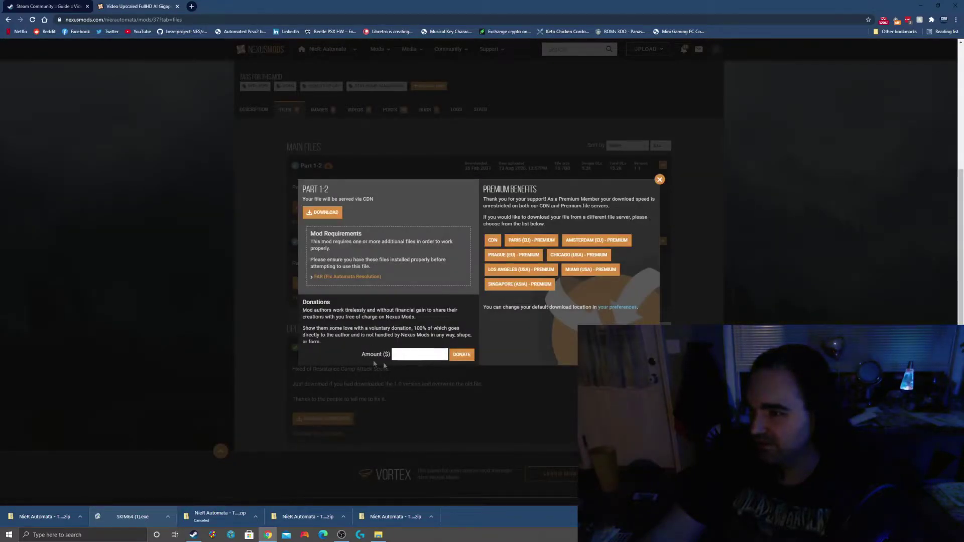
click(327, 212)
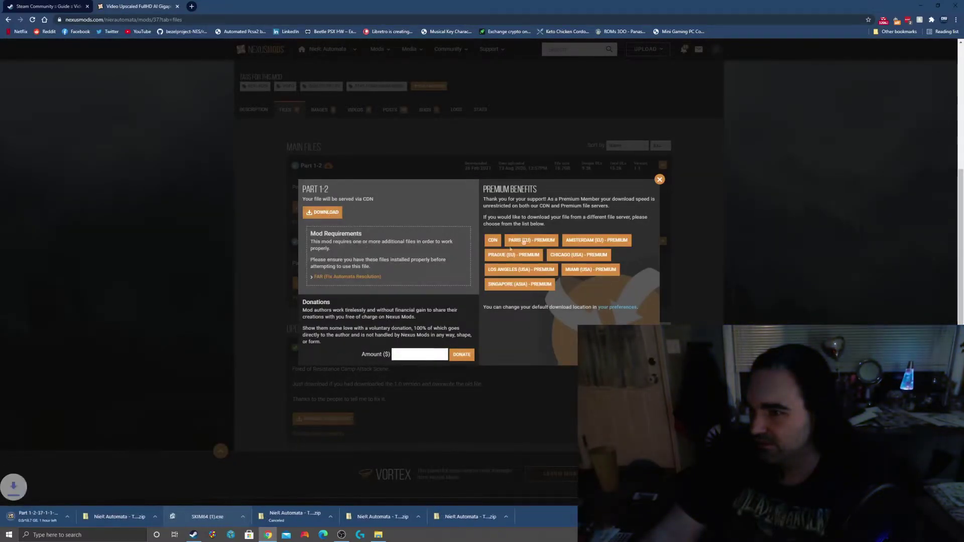
click(659, 179)
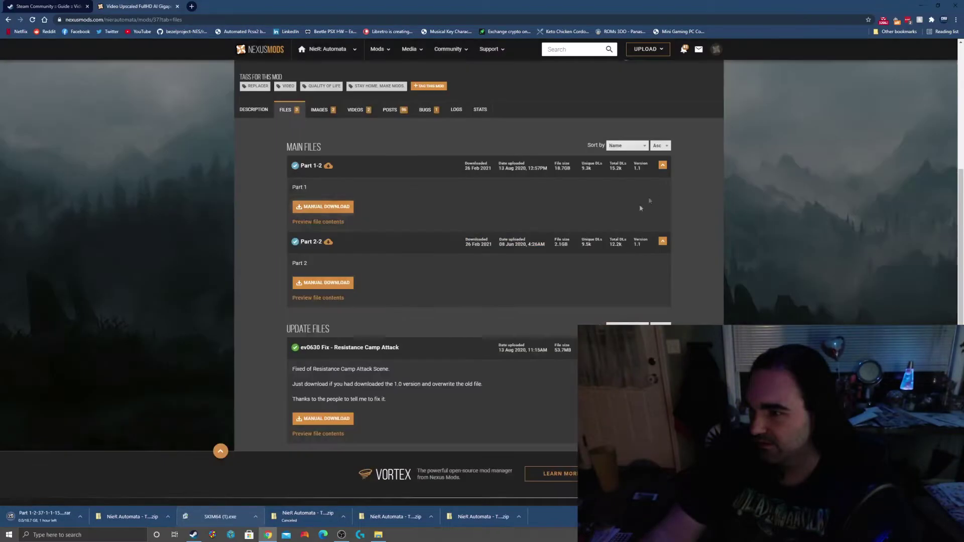
Start the Part 2-2 download, then briefly check the game's movie folder window
click(320, 283)
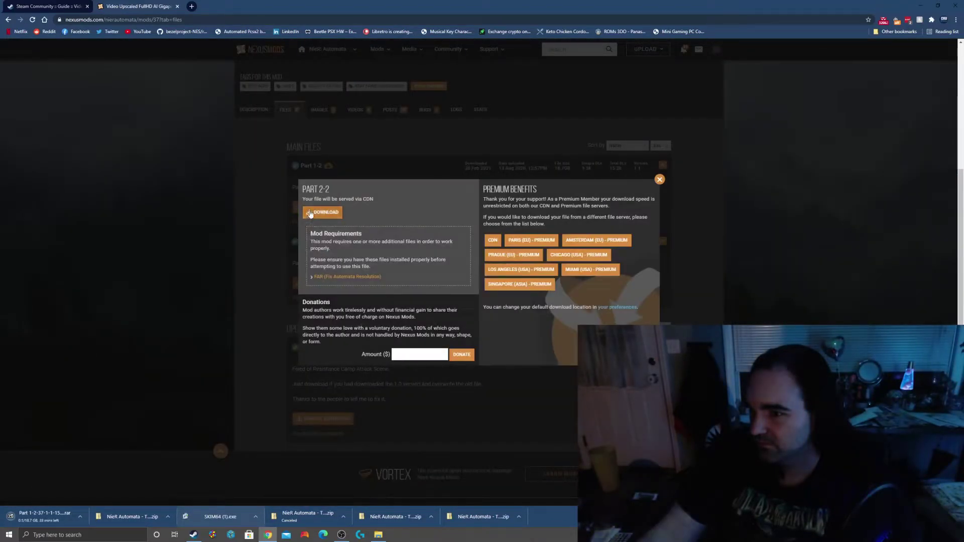
click(309, 213)
click(659, 179)
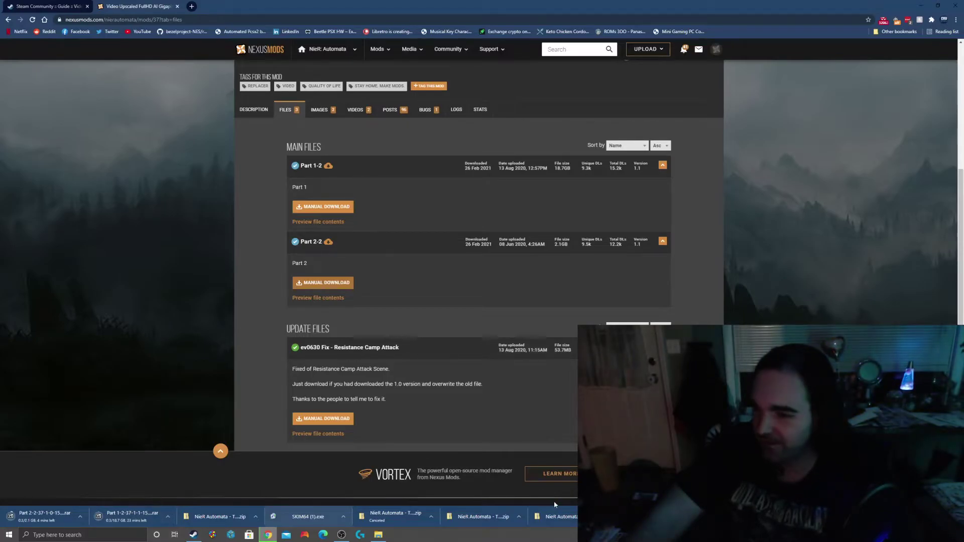
click(378, 535)
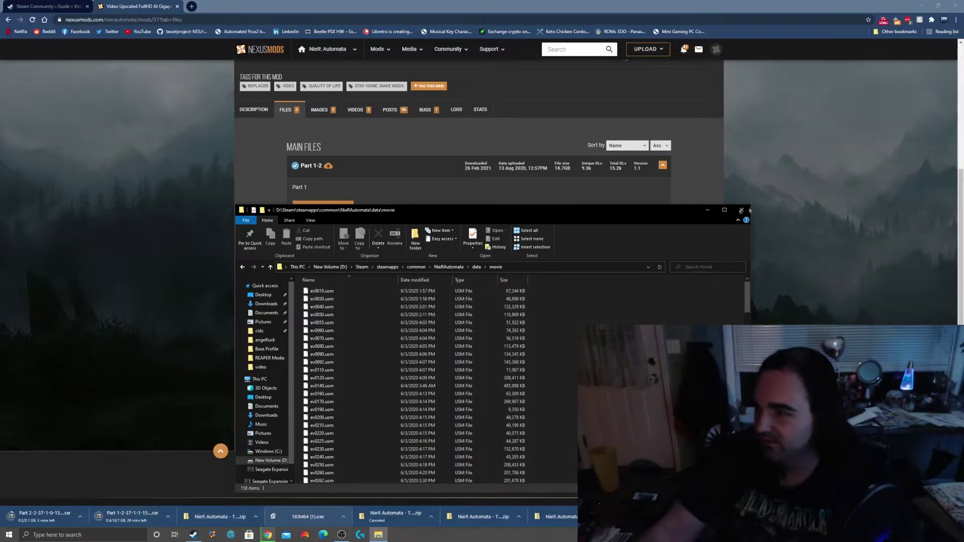
click(705, 210)
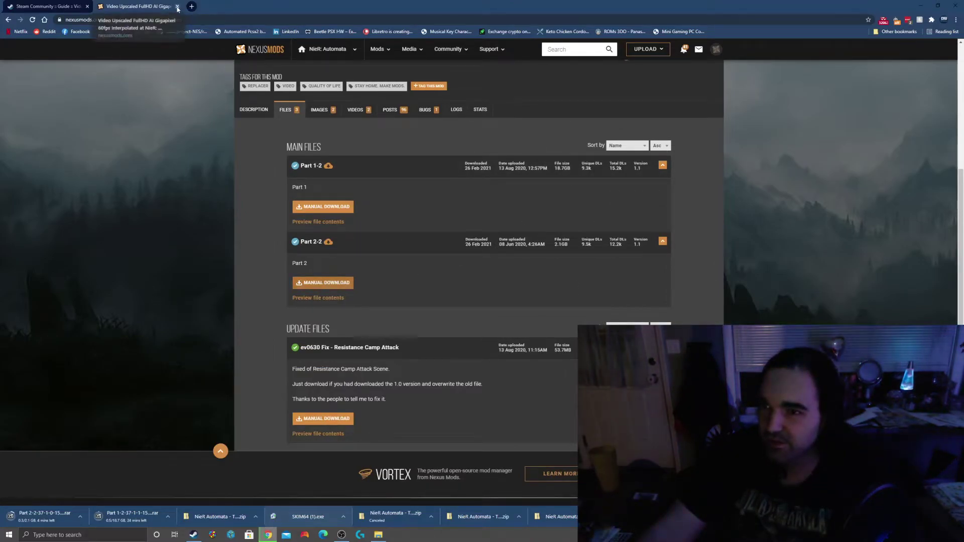
Close the Nexus Mods tab and bring up FAR's panel in-game with Ctrl+Shift+Backspace
click(177, 6)
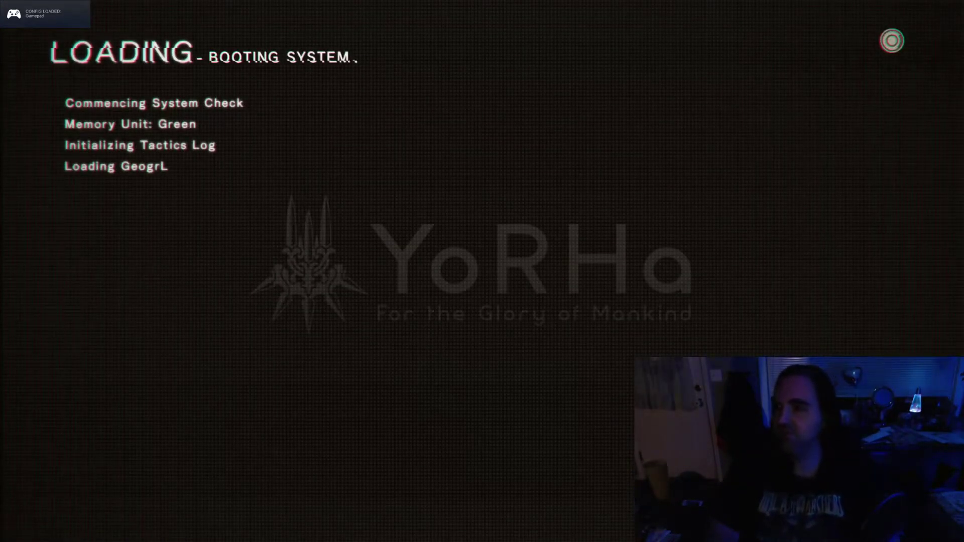
key(ctrl+shift+BackSpace)
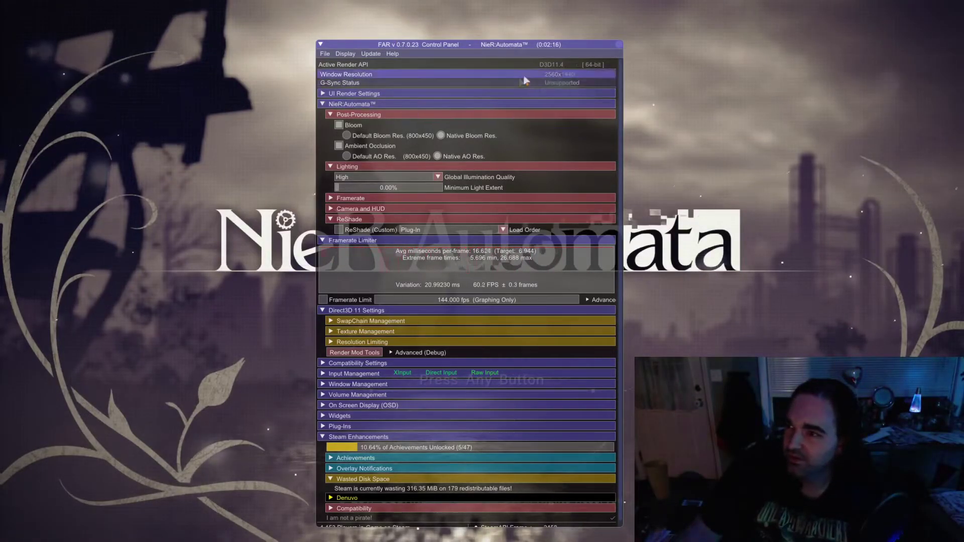
Expand the Framerate section of the FAR control panel
mouse_move(559, 77)
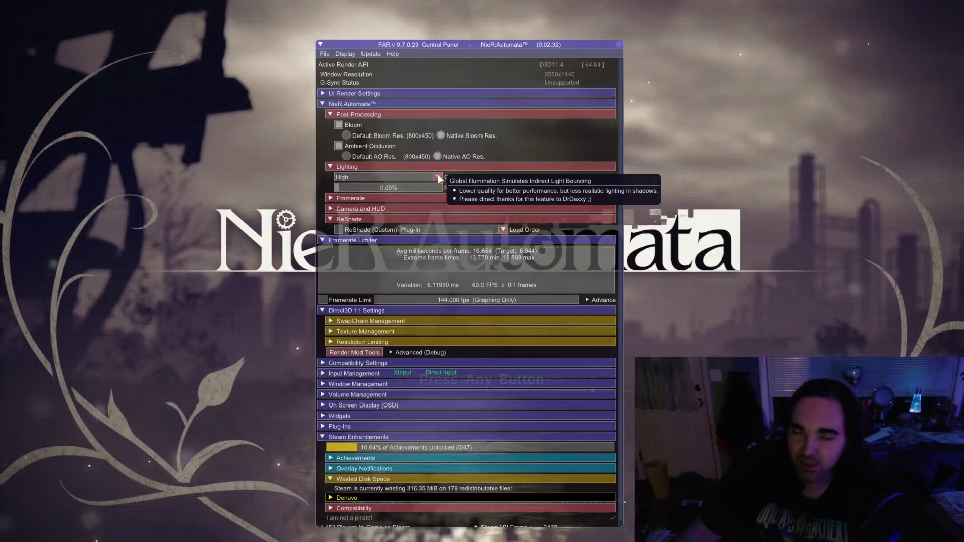
click(339, 199)
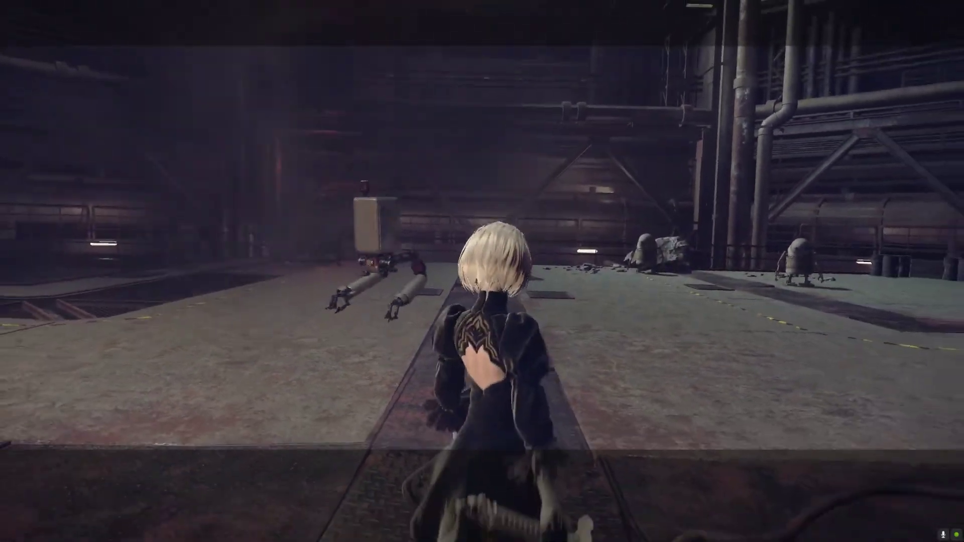
Run 2B forward across the hangar floor toward the group of machine enemies
key(w)
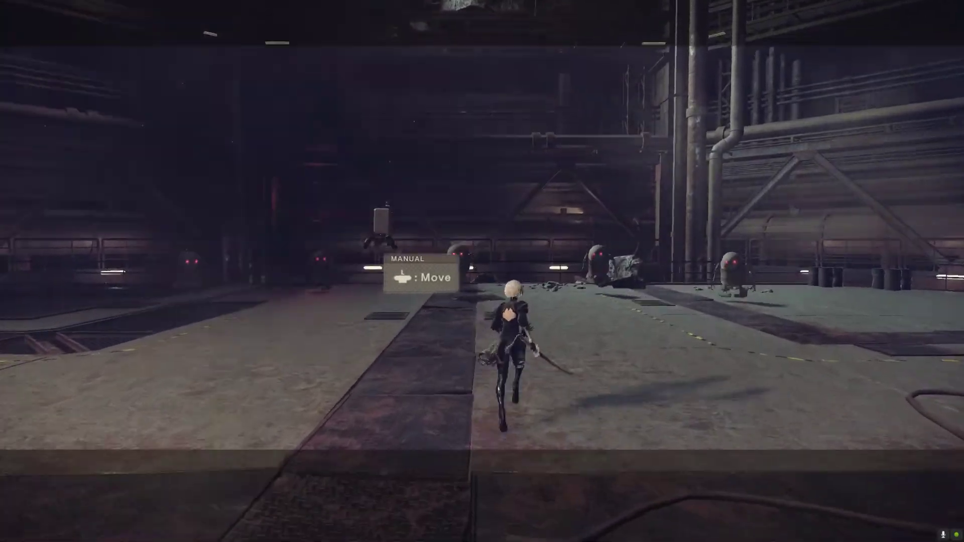